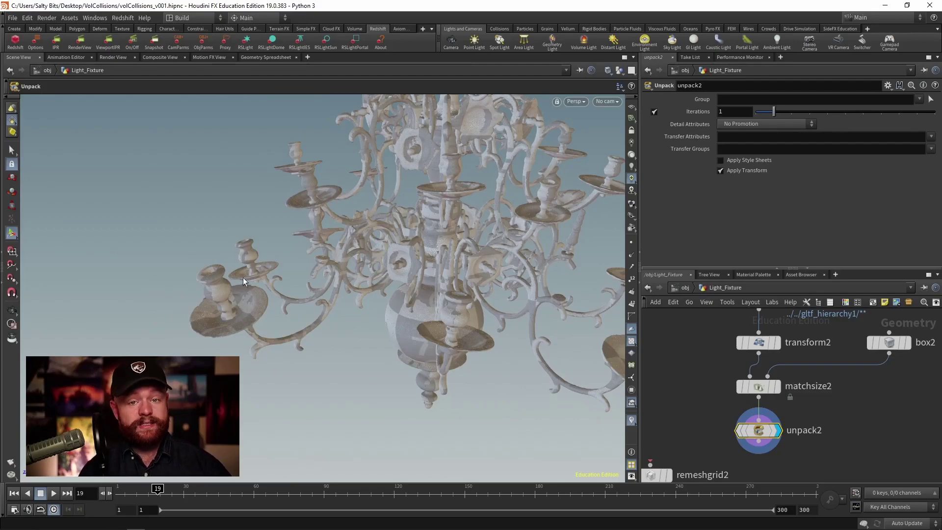
# Examine the mesh of the chandelier's outer candle dishes up close in the wireframe view.
pyautogui.press('space')
pyautogui.moveTo(225, 311); pyautogui.dragTo(297, 317, button='right')
pyautogui.moveTo(297, 317); pyautogui.dragTo(280, 391)
pyautogui.moveTo(279, 182); pyautogui.dragTo(282, 339, button='middle')
pyautogui.moveTo(275, 308); pyautogui.dragTo(422, 324)
pyautogui.moveTo(295, 290); pyautogui.dragTo(256, 291)
pyautogui.moveTo(254, 232); pyautogui.dragTo(314, 218, button='right')
pyautogui.moveTo(314, 218); pyautogui.dragTo(286, 252, button='middle')
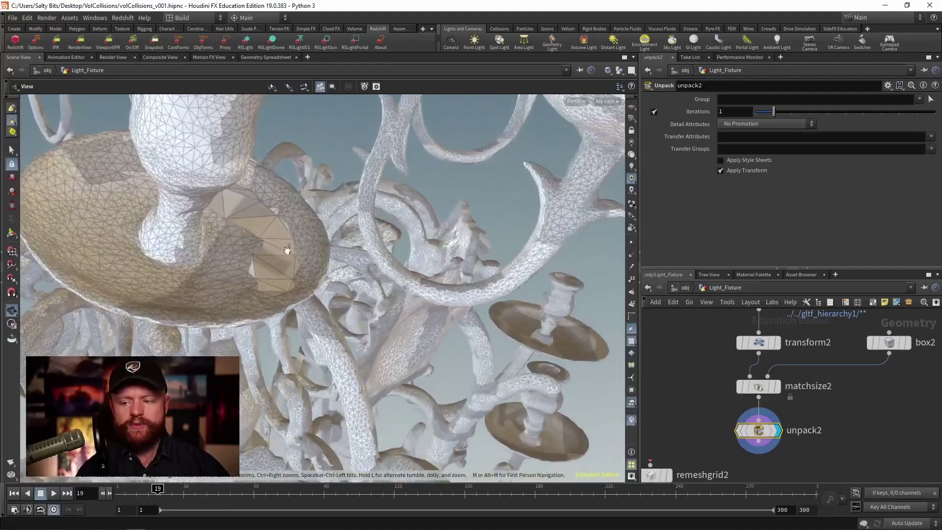
pyautogui.moveTo(285, 251); pyautogui.dragTo(293, 304)
pyautogui.press('Return')
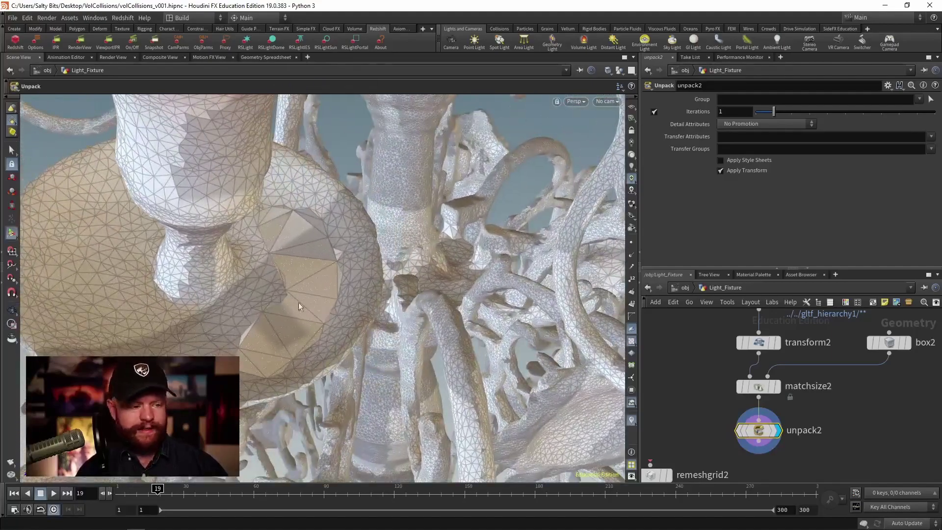
# Examine the mesh of the candle holders, arms and central column from several angles and distances.
pyautogui.keyDown('alt'); pyautogui.moveTo(278, 240); pyautogui.dragTo(315, 315, button='middle'); pyautogui.keyUp('alt')
pyautogui.keyDown('alt'); pyautogui.moveTo(316, 315); pyautogui.dragTo(260, 322, button='right'); pyautogui.keyUp('alt')
pyautogui.keyDown('alt'); pyautogui.moveTo(261, 321); pyautogui.dragTo(244, 221); pyautogui.keyUp('alt')
pyautogui.moveTo(221, 305); pyautogui.dragTo(295, 275, button='right')
pyautogui.press('Return')
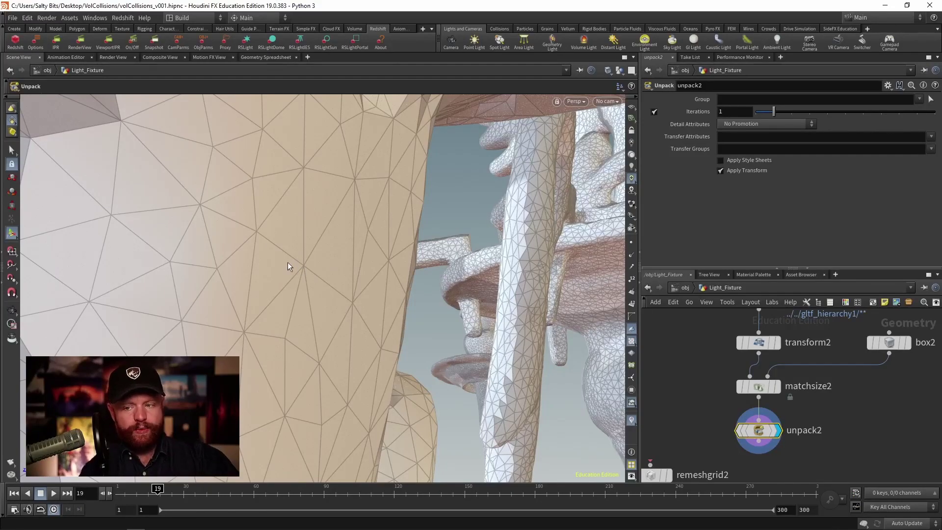
pyautogui.press('Escape')
pyautogui.moveTo(345, 249); pyautogui.dragTo(185, 276, button='right')
pyautogui.moveTo(185, 275); pyautogui.dragTo(266, 273)
pyautogui.press('Return')
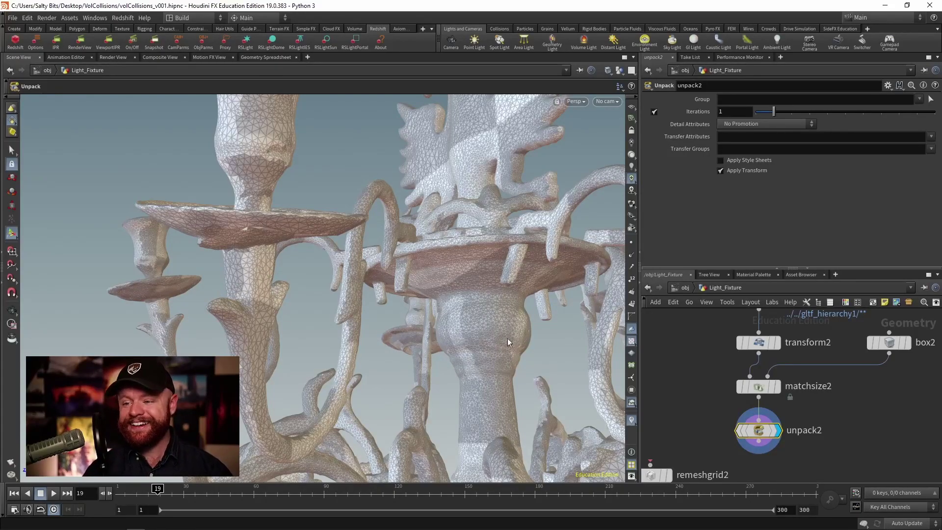
# Try feeding the unpacked mesh into the Remesh to Grid node with the Thin Plate surface type, and delete that node.
pyautogui.moveTo(712, 411); pyautogui.dragTo(705, 399, button='middle')
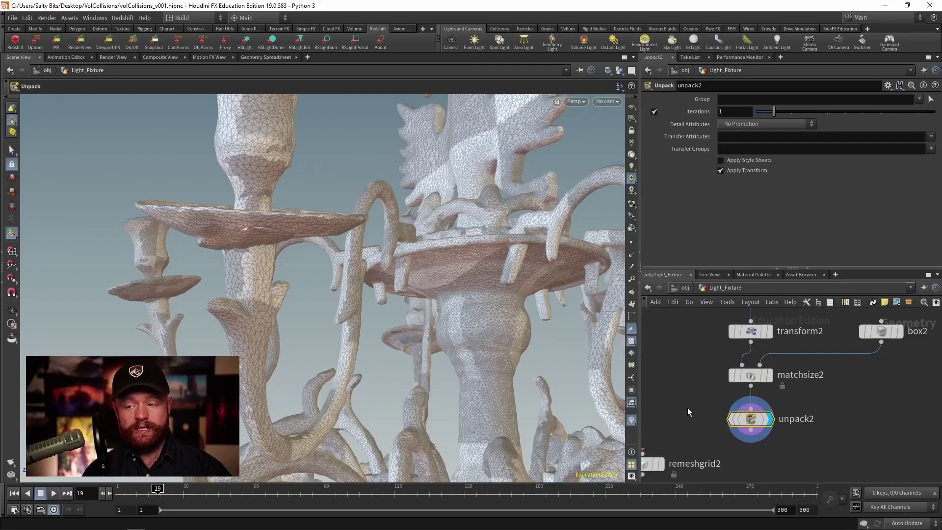
pyautogui.moveTo(691, 405); pyautogui.dragTo(731, 377, button='middle')
pyautogui.click(683, 437)
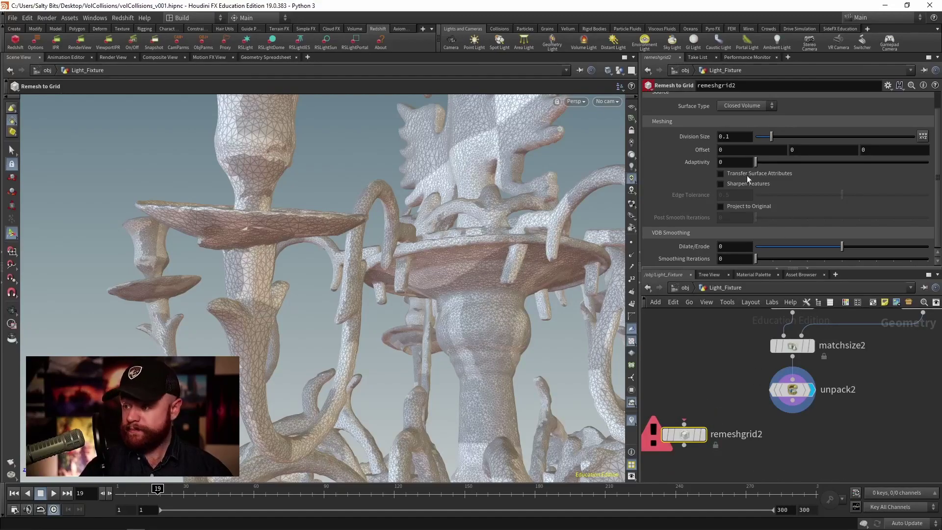
pyautogui.scroll(1, 748, 106)
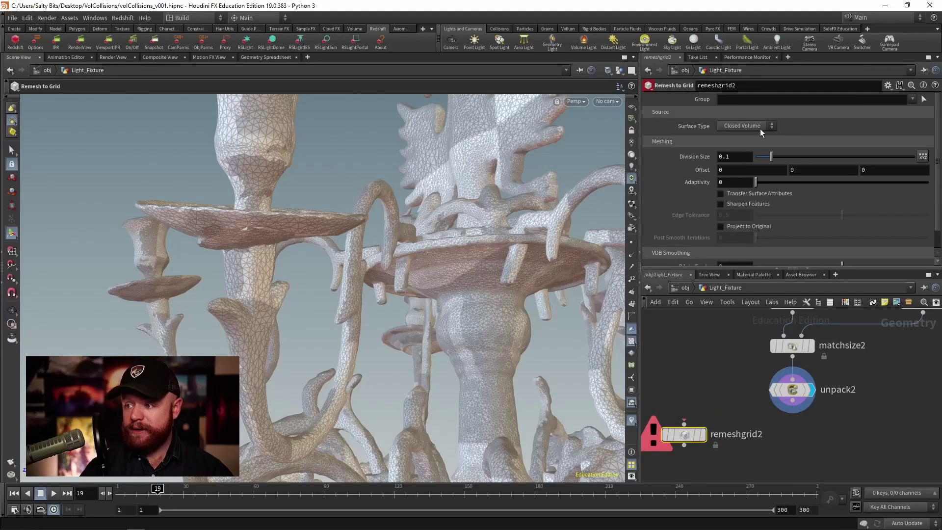
pyautogui.click(750, 128)
pyautogui.click(741, 146)
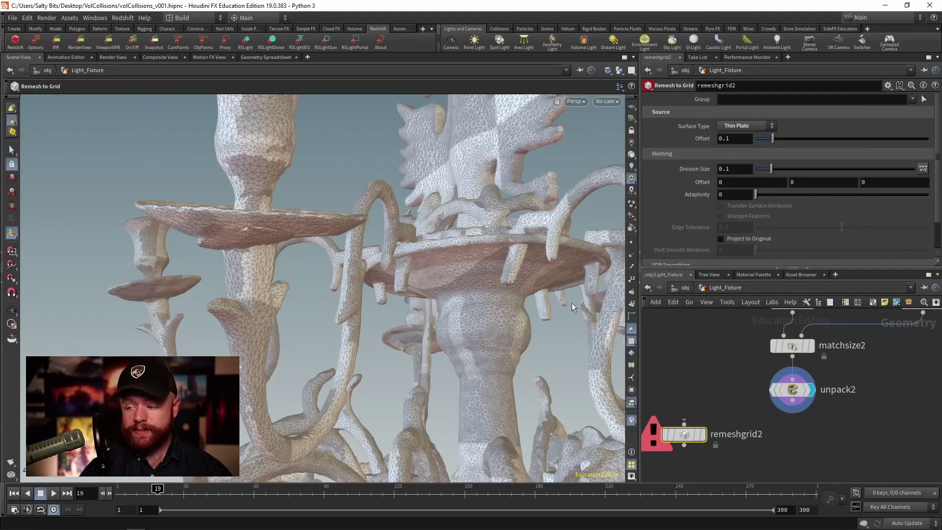
pyautogui.click(693, 424)
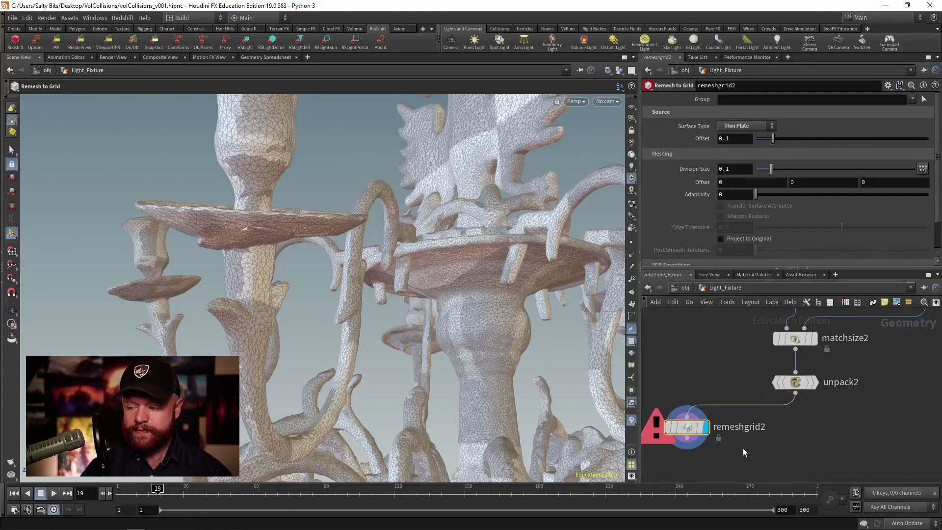
pyautogui.press('Delete')
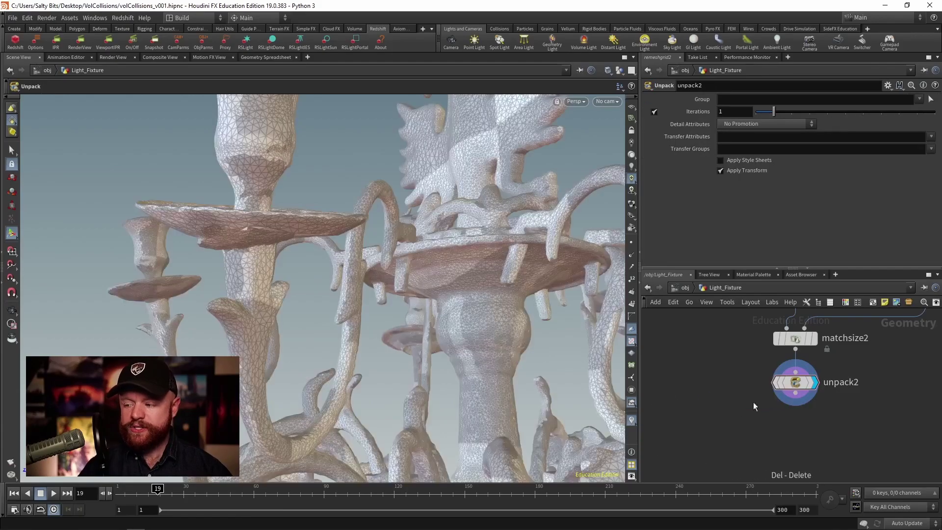
# Add and display a Fuse node after the unpack node, and compare the geometry information of the two nodes.
pyautogui.press('Tab')
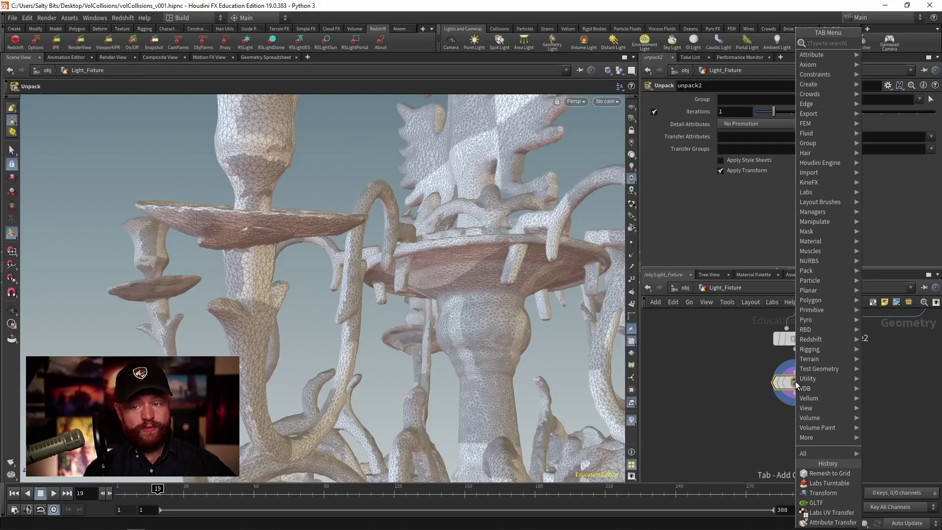
pyautogui.write('fuse')
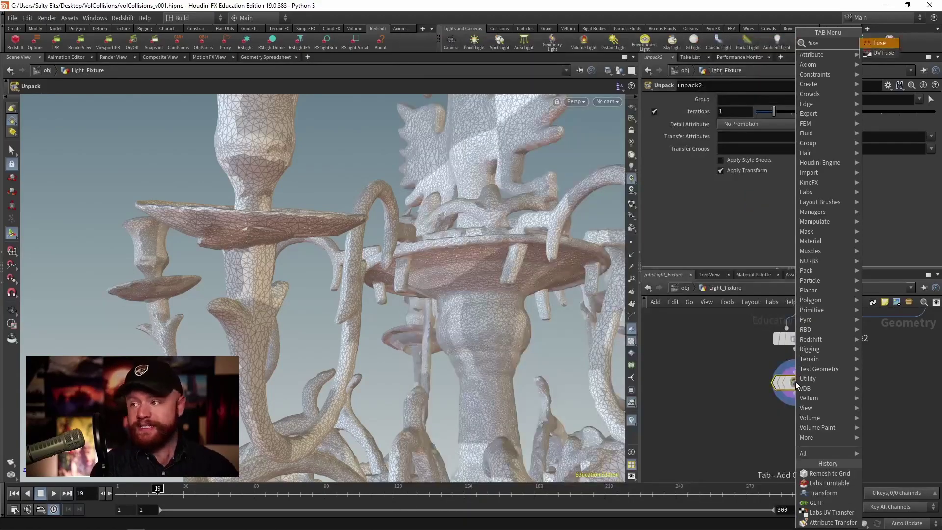
pyautogui.press('Return')
pyautogui.click(755, 416)
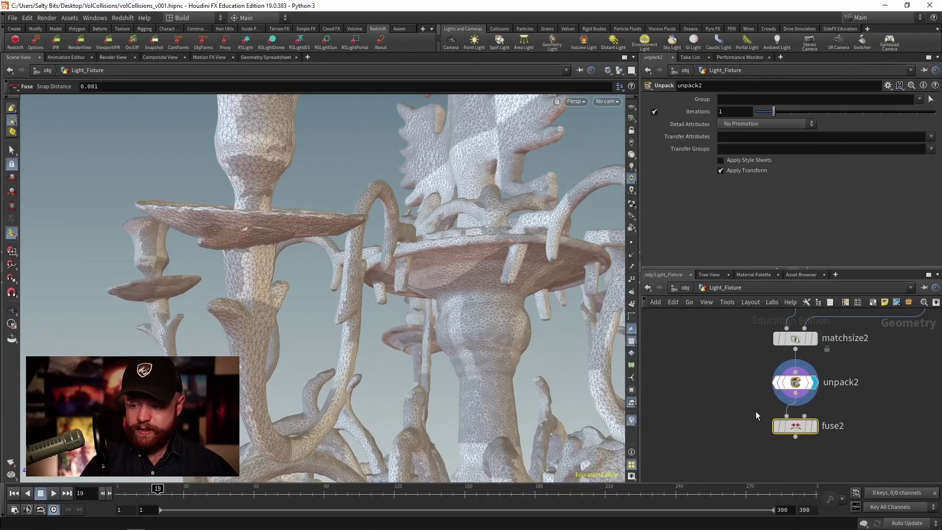
pyautogui.click(813, 426)
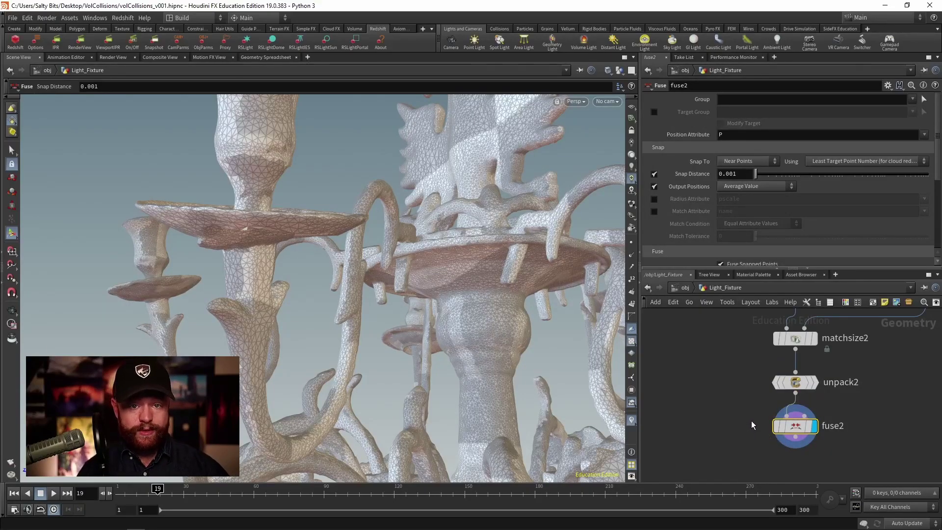
pyautogui.moveTo(734, 426); pyautogui.dragTo(720, 416, button='middle')
pyautogui.moveTo(732, 426); pyautogui.dragTo(825, 397)
pyautogui.middleClick(786, 376)
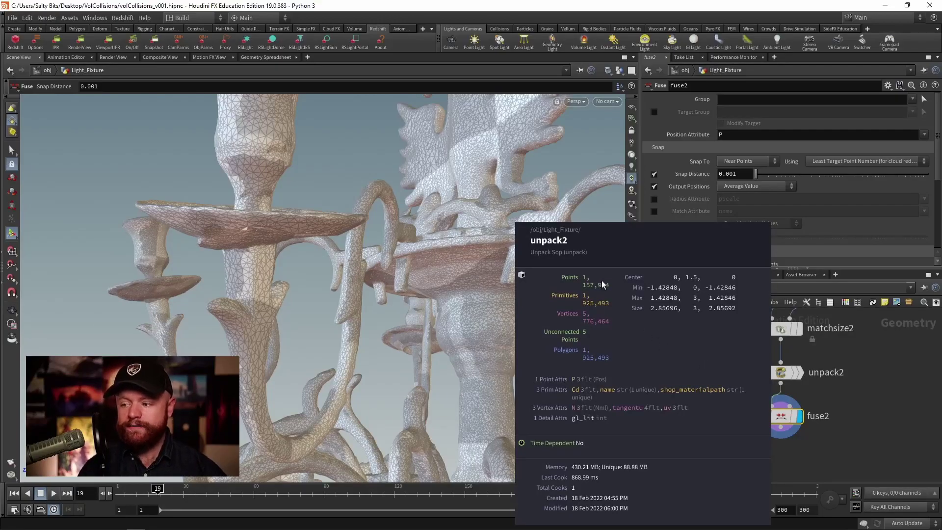
pyautogui.middleClick(784, 415)
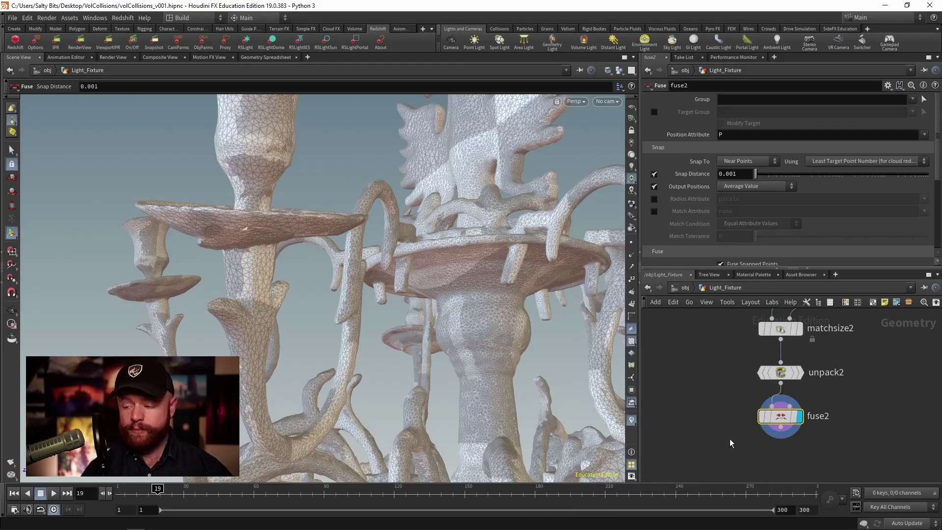
# Add and display a Clean node after the fuse node, with Remove Degenerate Primitives turned off.
pyautogui.press('Tab')
pyautogui.write('clea')
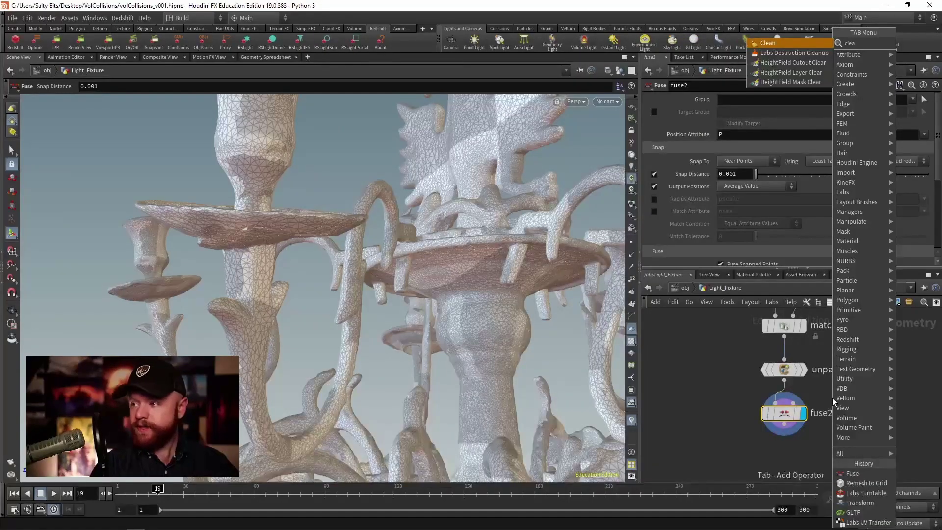
pyautogui.press('Escape')
pyautogui.click(747, 451)
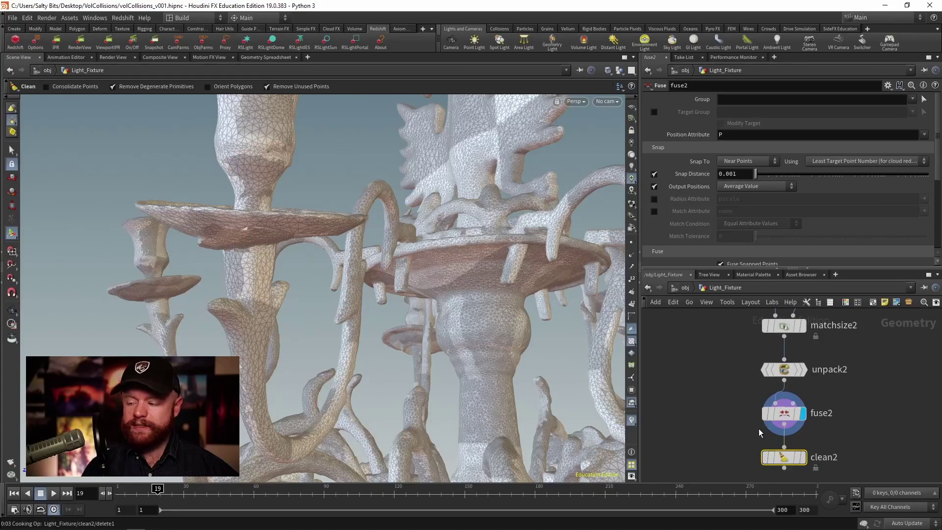
pyautogui.click(744, 108)
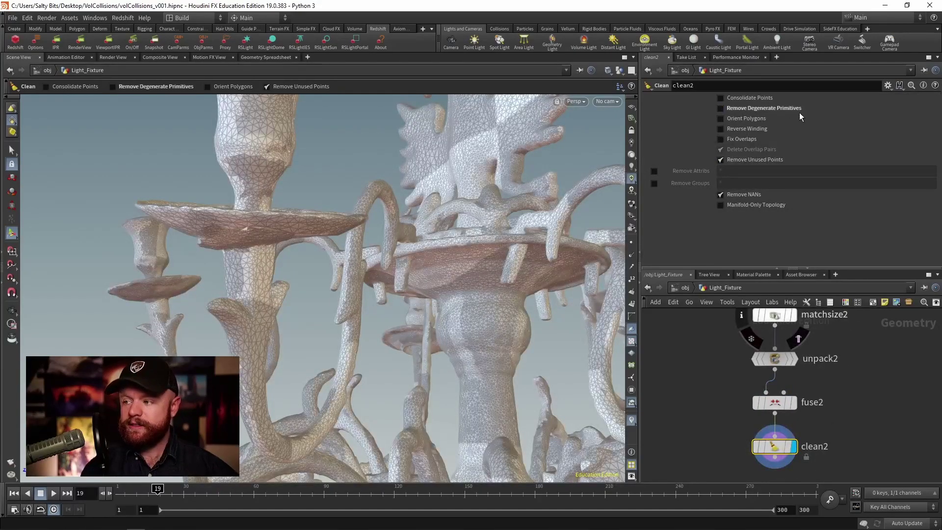
pyautogui.click(748, 108)
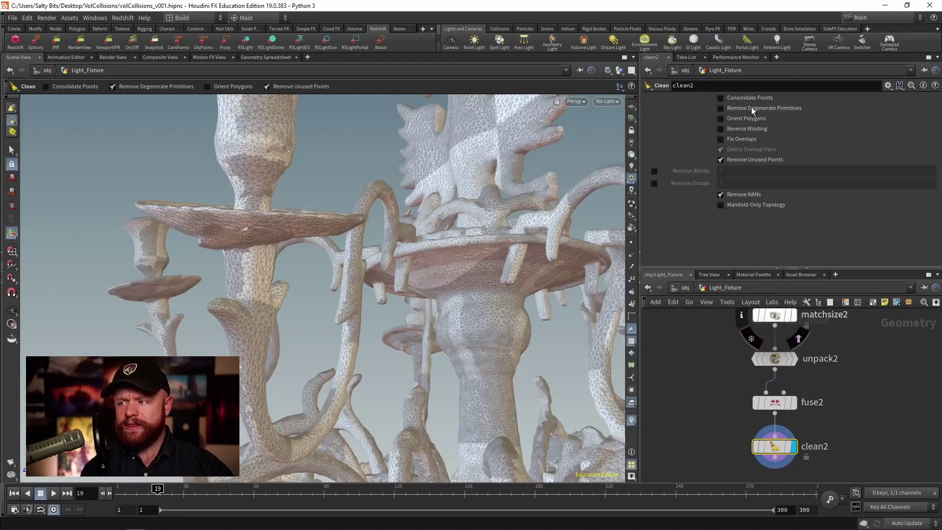
pyautogui.click(752, 107)
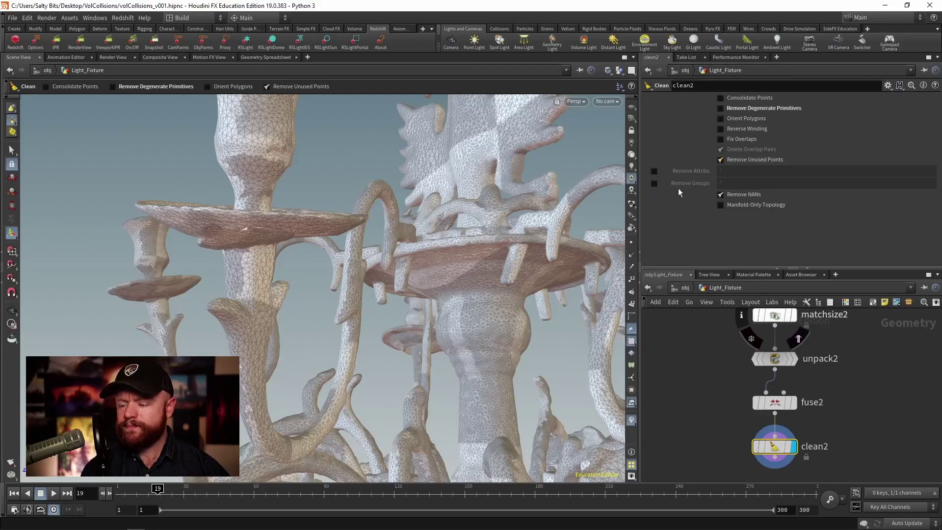
# Add a Remesh to Grid node with the Thin Plate surface type, and feed the clean node's output into it.
pyautogui.moveTo(665, 431); pyautogui.dragTo(637, 389, button='middle')
pyautogui.press('Tab')
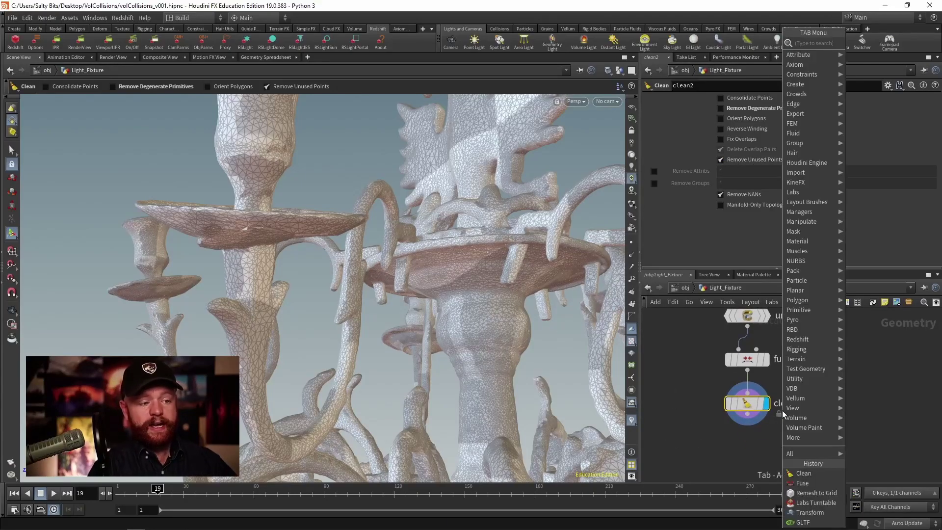
pyautogui.write('remesh')
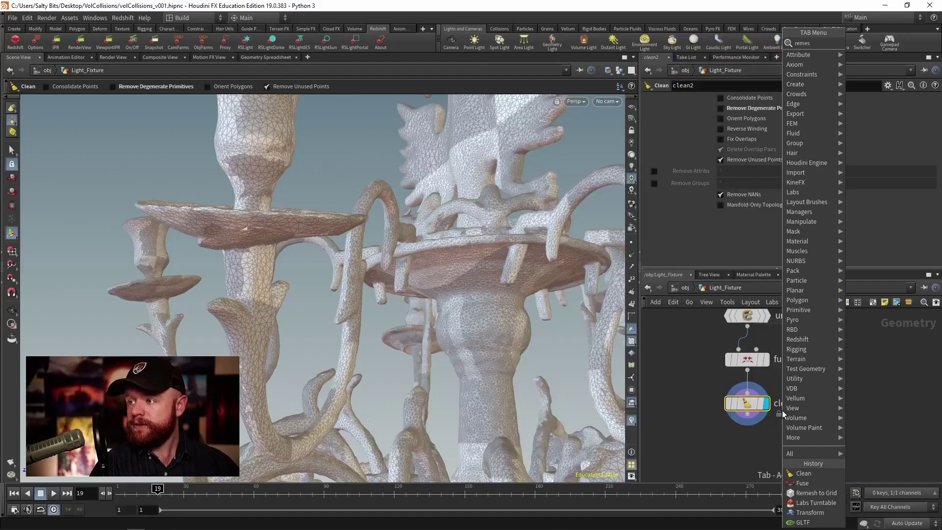
pyautogui.press('Return')
pyautogui.click(698, 425)
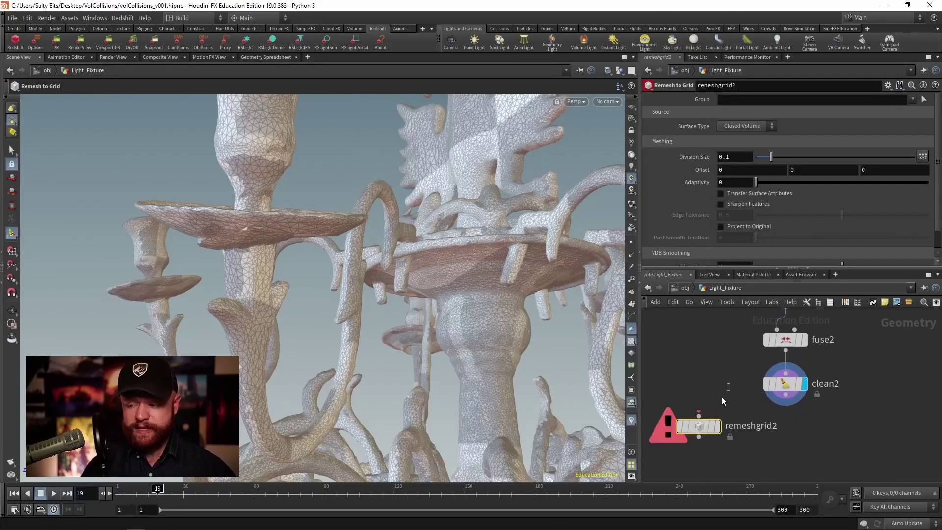
pyautogui.click(742, 126)
pyautogui.click(734, 145)
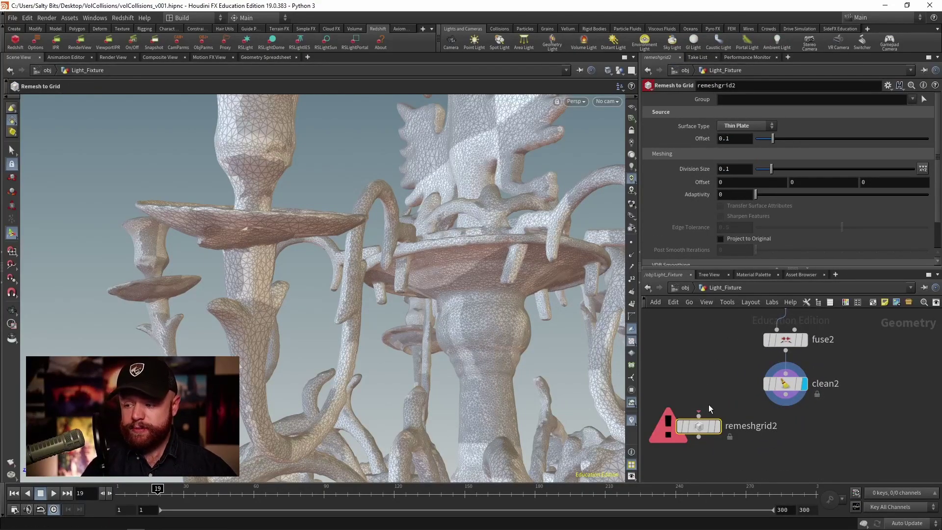
pyautogui.moveTo(698, 415); pyautogui.dragTo(786, 395)
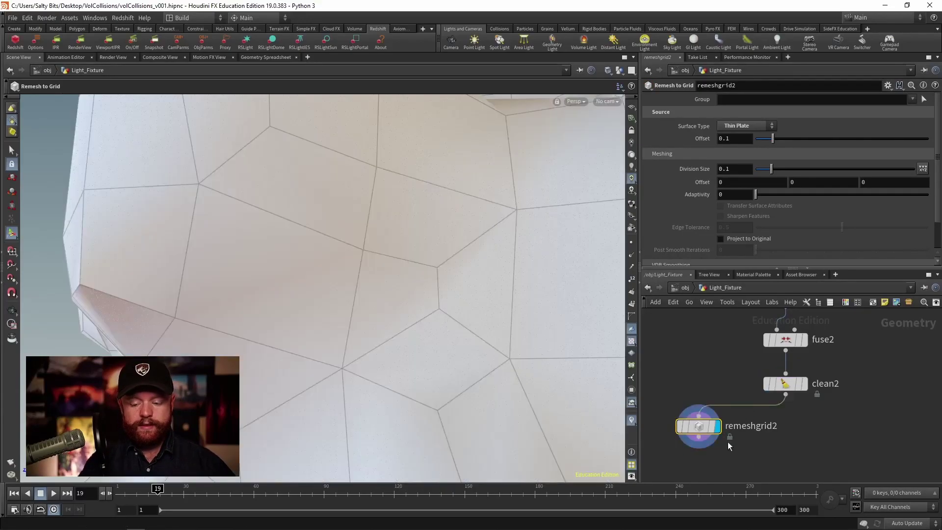
# Inspect the remeshed chandelier as a whole and set the thin plate Offset to .01.
pyautogui.press('r')
pyautogui.keyDown('alt'); pyautogui.moveTo(461, 312); pyautogui.dragTo(337, 326, button='right'); pyautogui.keyUp('alt')
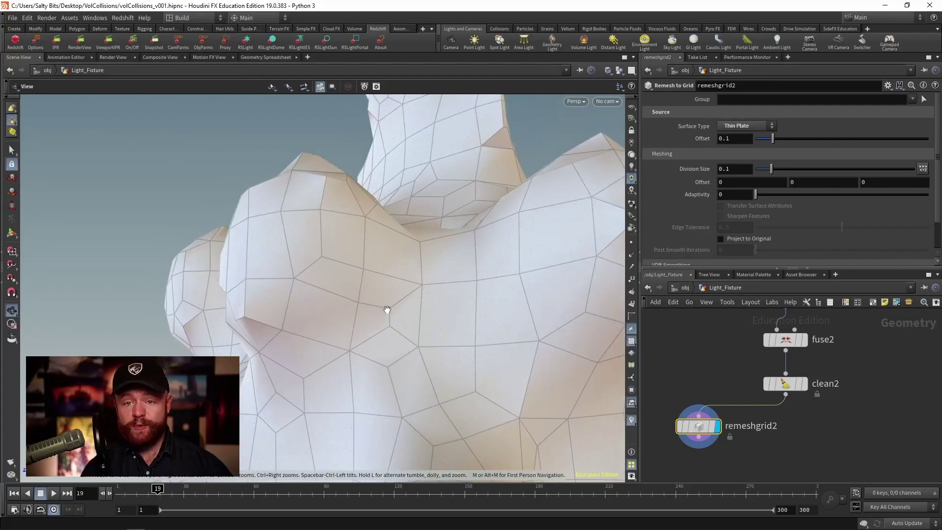
pyautogui.keyDown('alt'); pyautogui.moveTo(387, 309); pyautogui.dragTo(365, 313, button='right'); pyautogui.keyUp('alt')
pyautogui.scroll(-10, 365, 313)
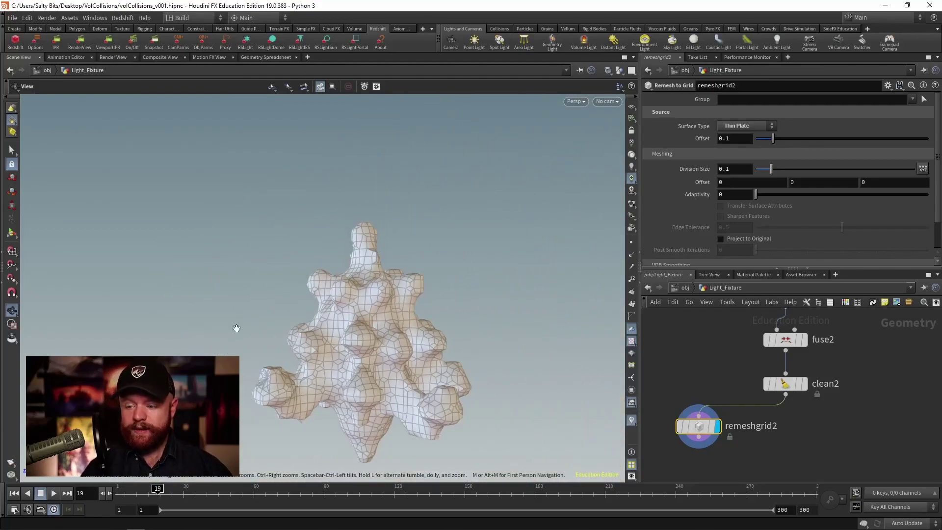
pyautogui.scroll(8, 287, 297)
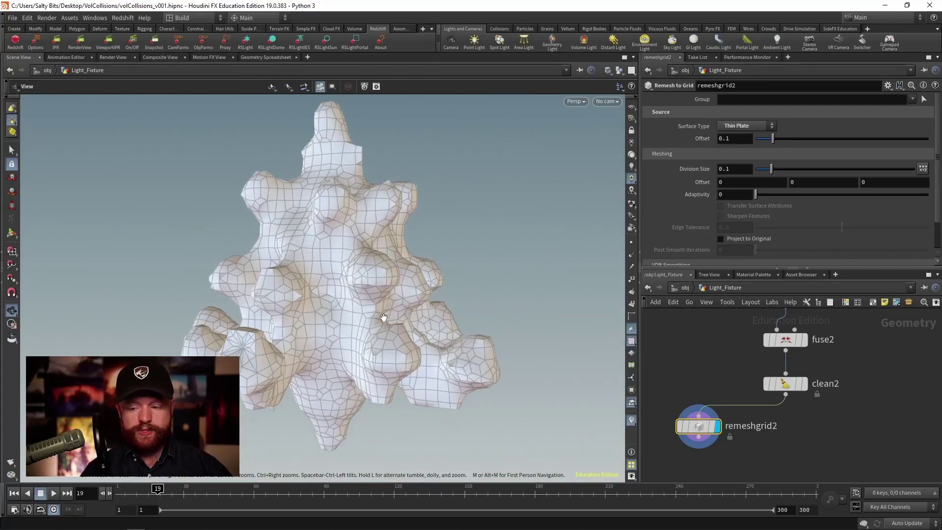
pyautogui.press('Return')
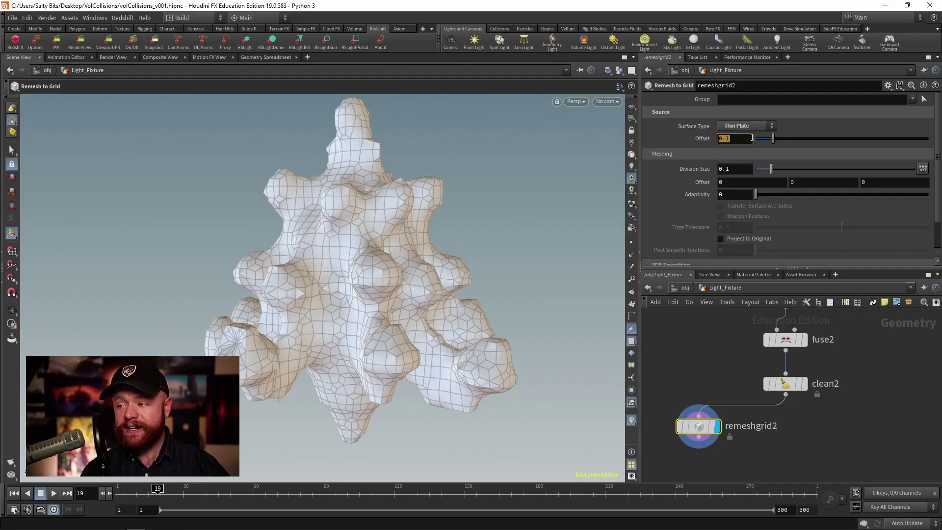
pyautogui.write('.01')
pyautogui.press('Return')
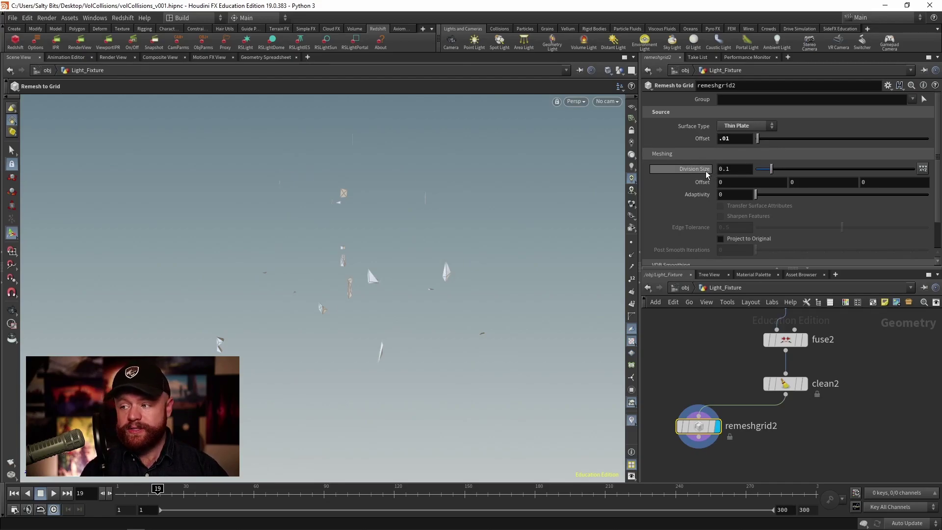
# Link the thin plate Offset to the Division Size with a relative reference.
pyautogui.rightClick(700, 174)
pyautogui.click(720, 233)
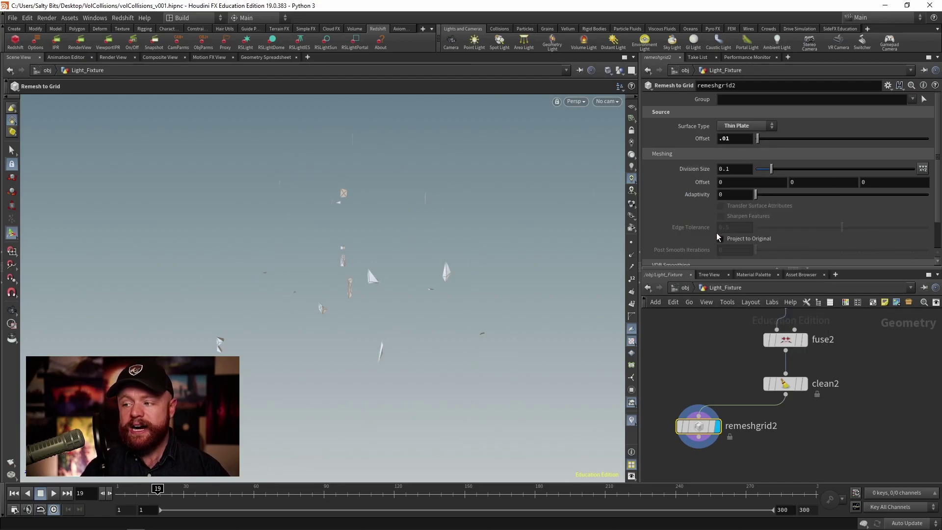
pyautogui.rightClick(701, 139)
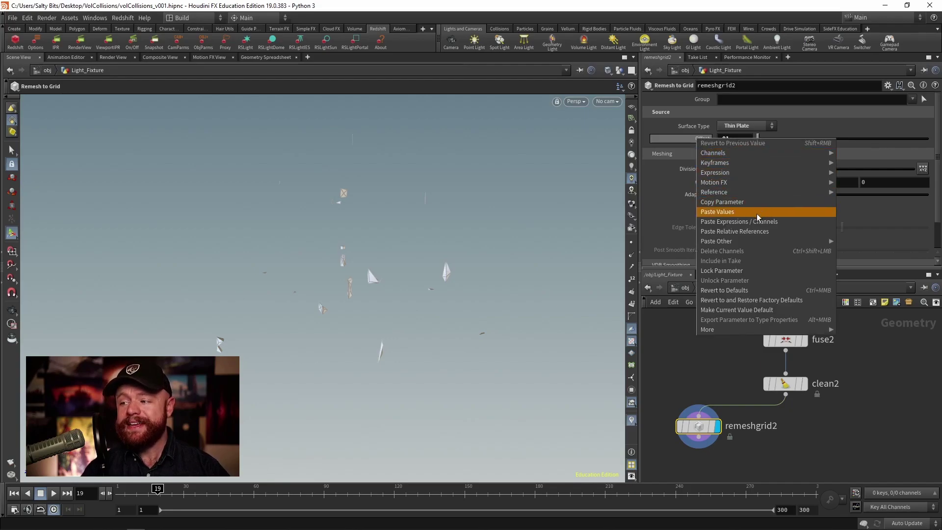
pyautogui.click(750, 231)
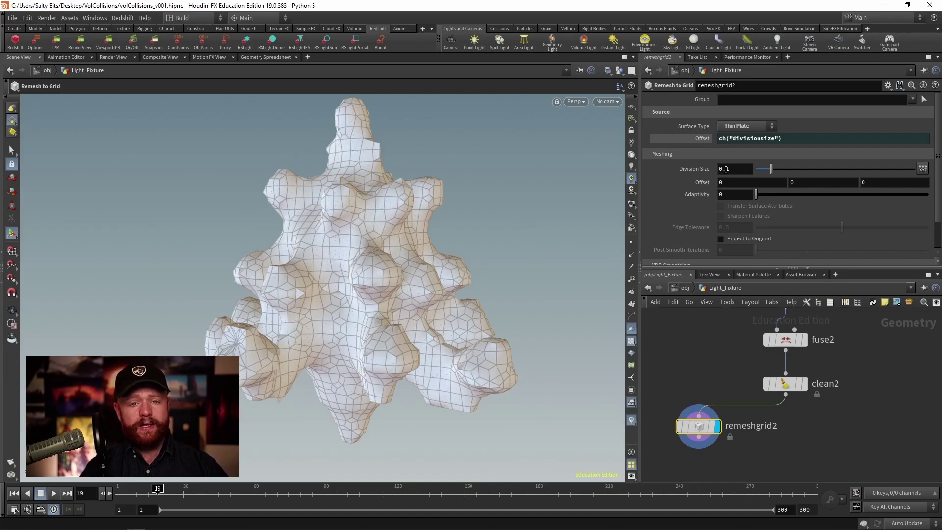
# Set the remesh node's Division Size to .01 and inspect the chandelier mesh up close.
pyautogui.doubleClick(734, 169)
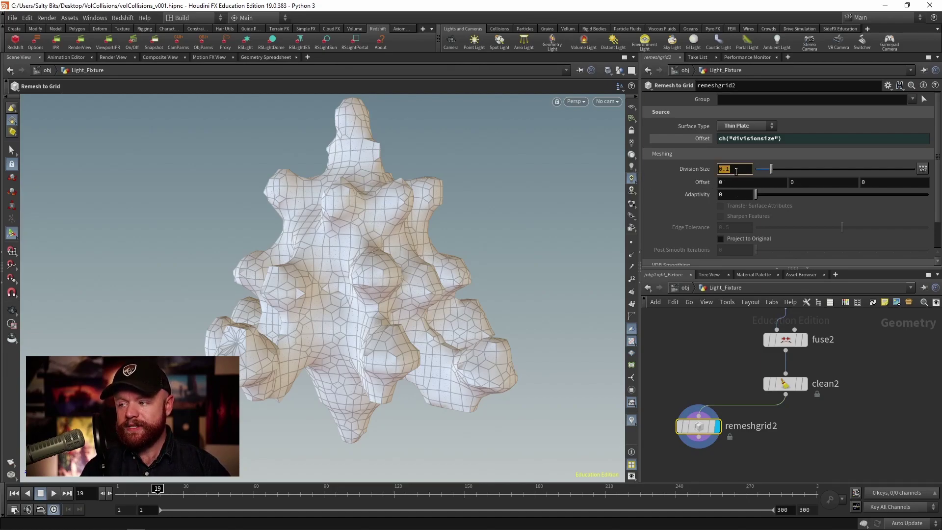
pyautogui.write('.01')
pyautogui.press('Return')
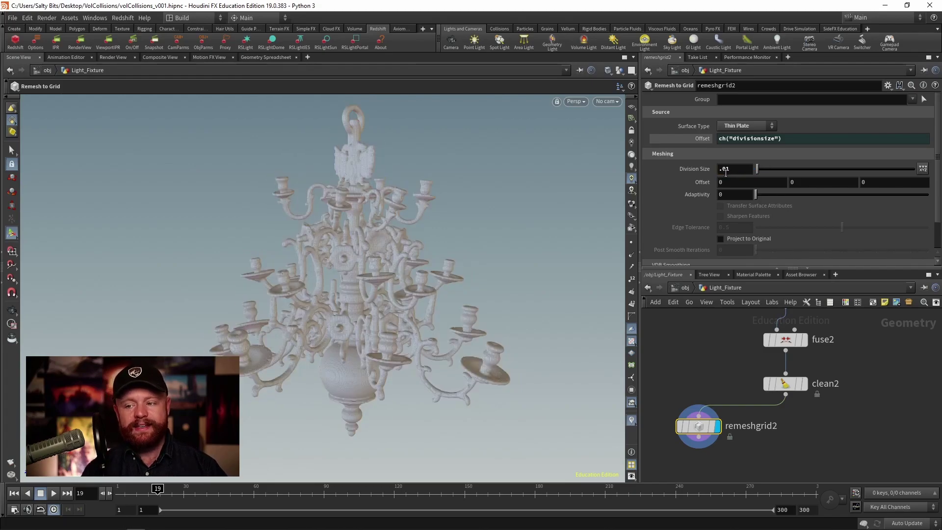
pyautogui.keyDown('alt'); pyautogui.moveTo(281, 304); pyautogui.dragTo(265, 339, button='right'); pyautogui.keyUp('alt')
pyautogui.keyDown('alt'); pyautogui.moveTo(265, 339); pyautogui.dragTo(324, 290); pyautogui.keyUp('alt')
pyautogui.keyDown('alt'); pyautogui.moveTo(323, 290); pyautogui.dragTo(305, 314, button='middle'); pyautogui.keyUp('alt')
pyautogui.keyDown('alt'); pyautogui.moveTo(305, 313); pyautogui.dragTo(324, 319); pyautogui.keyUp('alt')
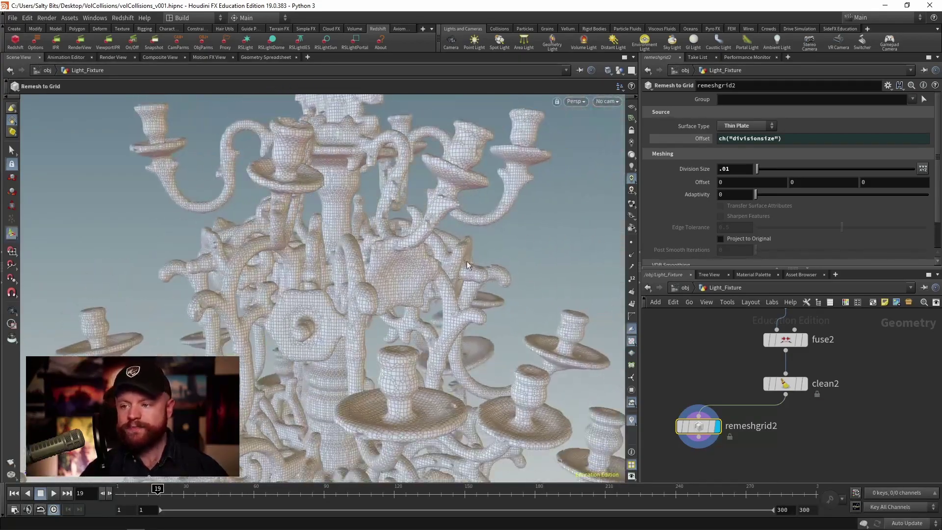
# Set the remesh node's Division Size to .005 and inspect the chandelier's surface for holes and artifacts.
pyautogui.click(746, 169)
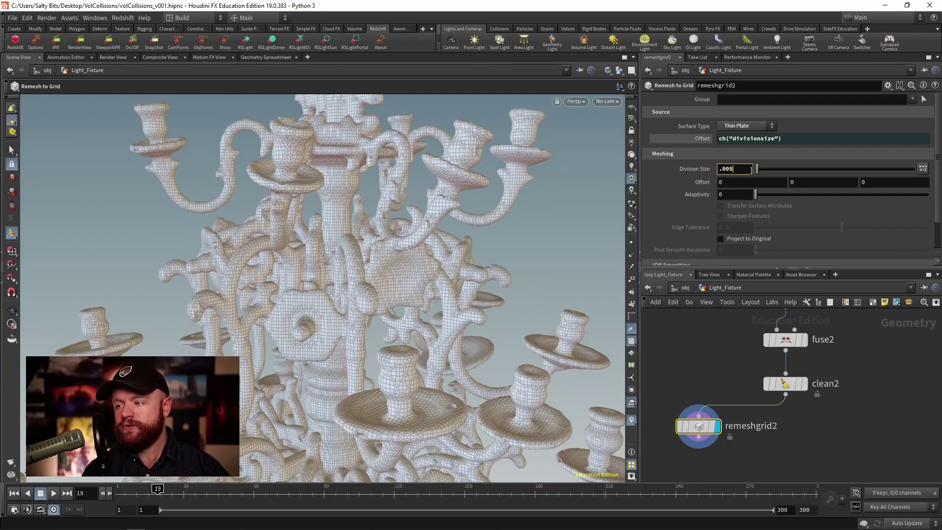
pyautogui.press('Return')
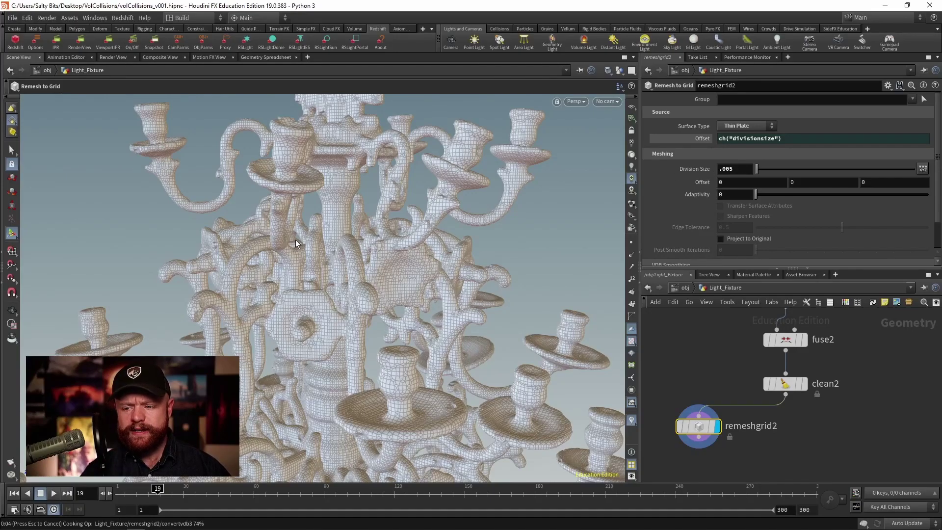
pyautogui.press('Escape')
pyautogui.moveTo(293, 242); pyautogui.dragTo(335, 304)
pyautogui.moveTo(335, 304); pyautogui.dragTo(303, 295, button='right')
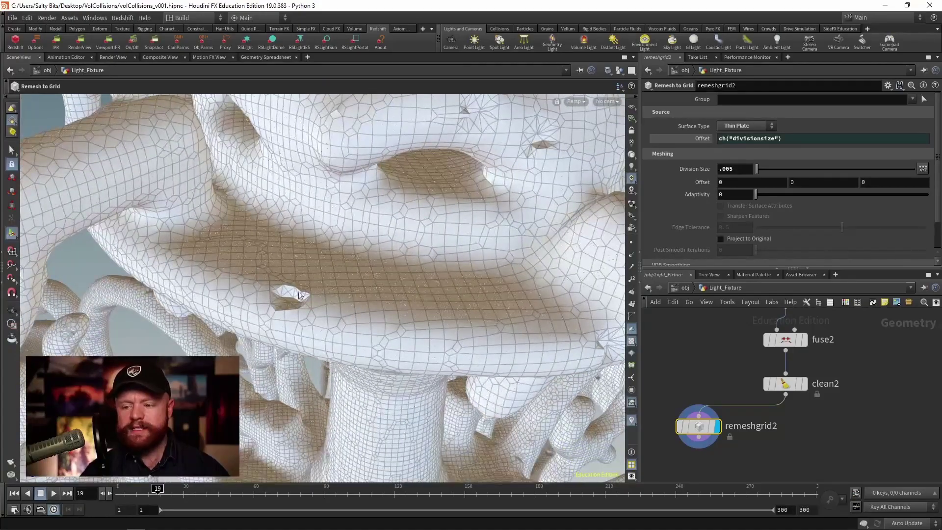
pyautogui.press('Escape')
pyautogui.moveTo(303, 295); pyautogui.dragTo(357, 294)
pyautogui.moveTo(357, 293); pyautogui.dragTo(296, 332, button='middle')
pyautogui.moveTo(296, 332); pyautogui.dragTo(288, 299, button='right')
pyautogui.moveTo(288, 299); pyautogui.dragTo(314, 299)
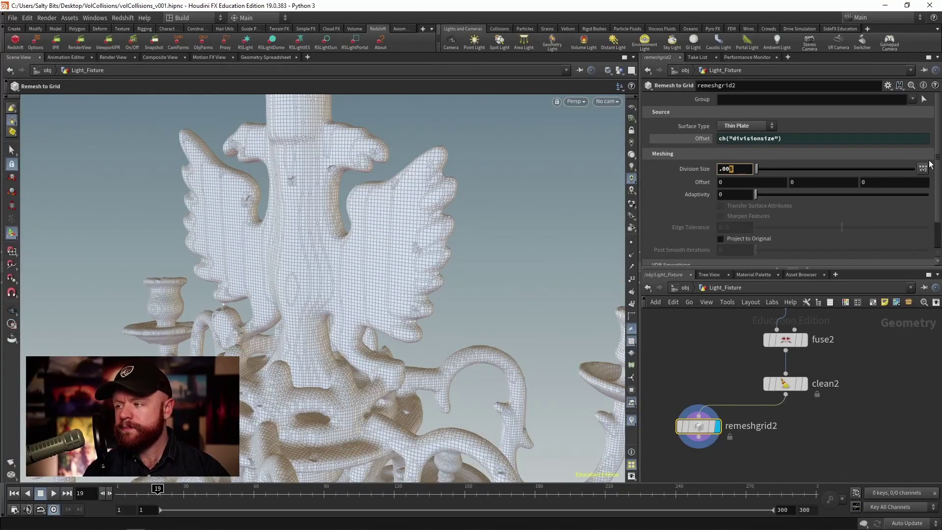
# Link the VDB Smoothing Dilate/Erode value to the Division Size with a relative reference.
pyautogui.scroll(-1, 936, 171)
pyautogui.scroll(-2, 935, 197)
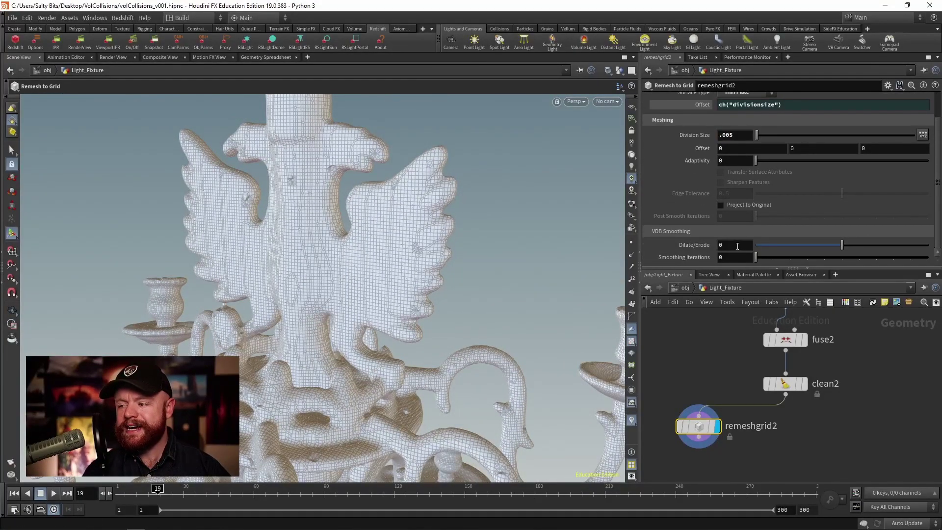
pyautogui.rightClick(694, 134)
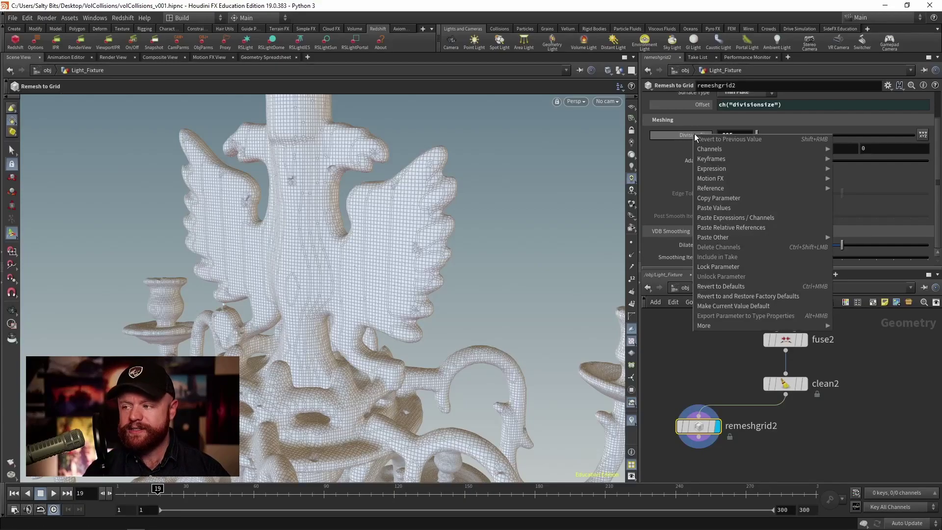
pyautogui.click(723, 198)
pyautogui.rightClick(702, 246)
pyautogui.click(732, 344)
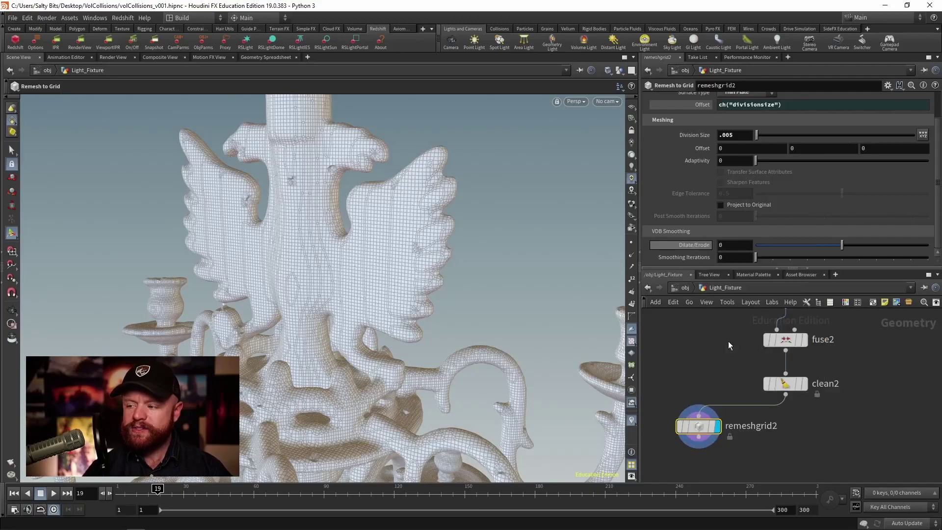
# Change the Dilate/Erode expression to -(ch("divisionsize"))*.5 and inspect the eroded chandelier.
pyautogui.click(721, 245)
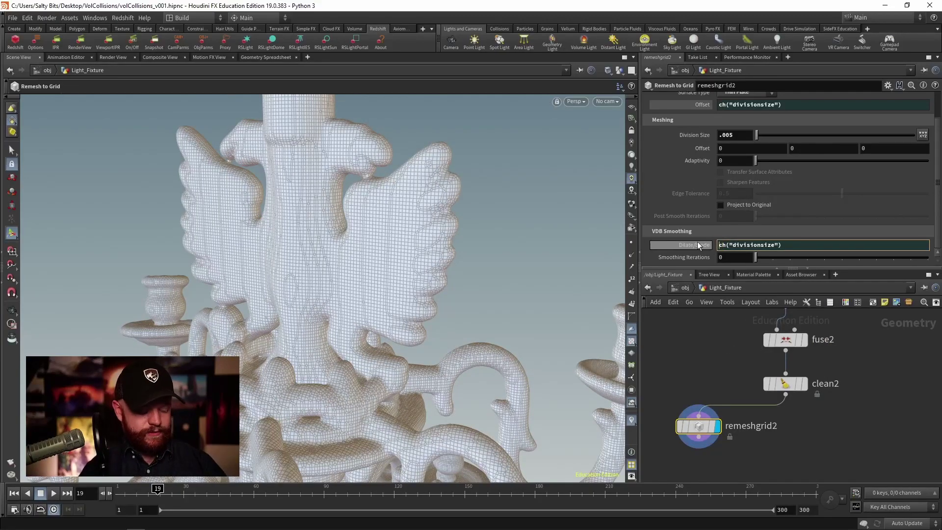
pyautogui.write('-(')
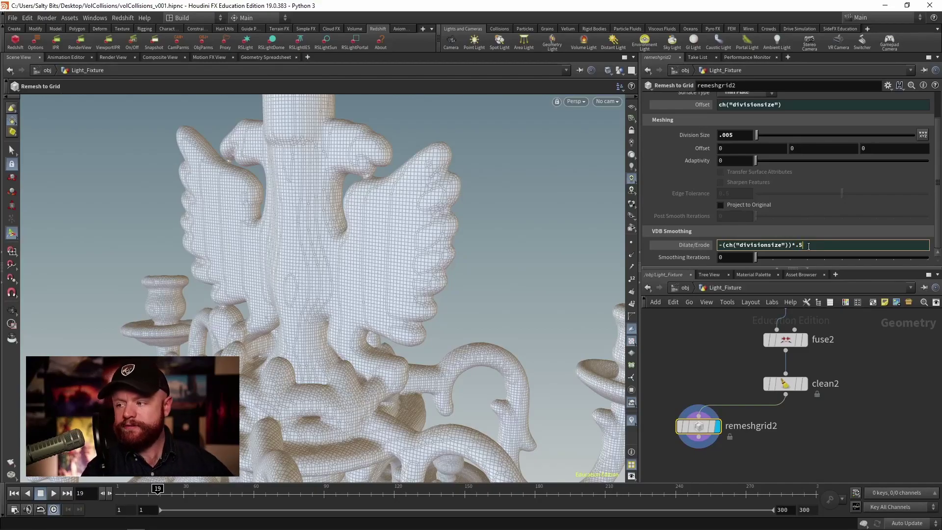
pyautogui.press('Return')
pyautogui.press('Escape')
pyautogui.moveTo(312, 277); pyautogui.dragTo(234, 319)
pyautogui.moveTo(184, 320); pyautogui.dragTo(339, 260, button='right')
pyautogui.moveTo(338, 260); pyautogui.dragTo(478, 209)
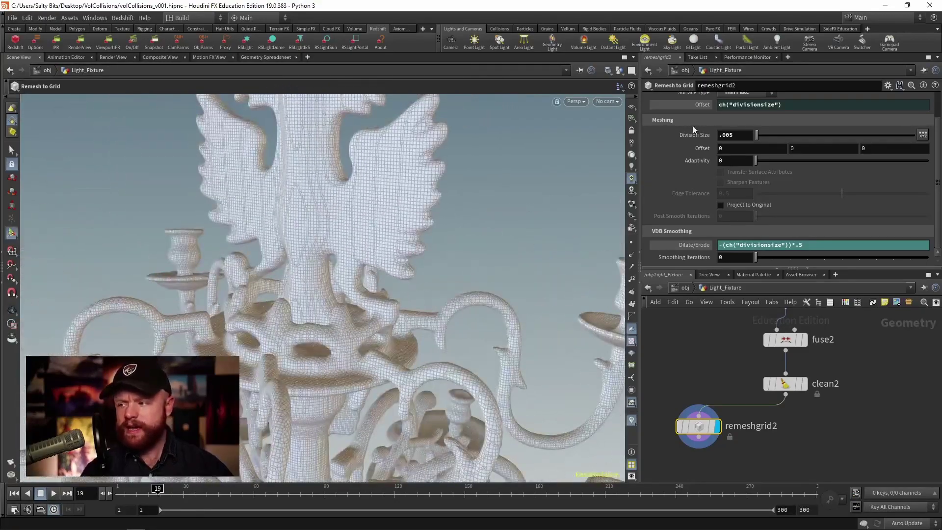
# Set the remesh node's Division Size to .003.
pyautogui.scroll(1, 738, 161)
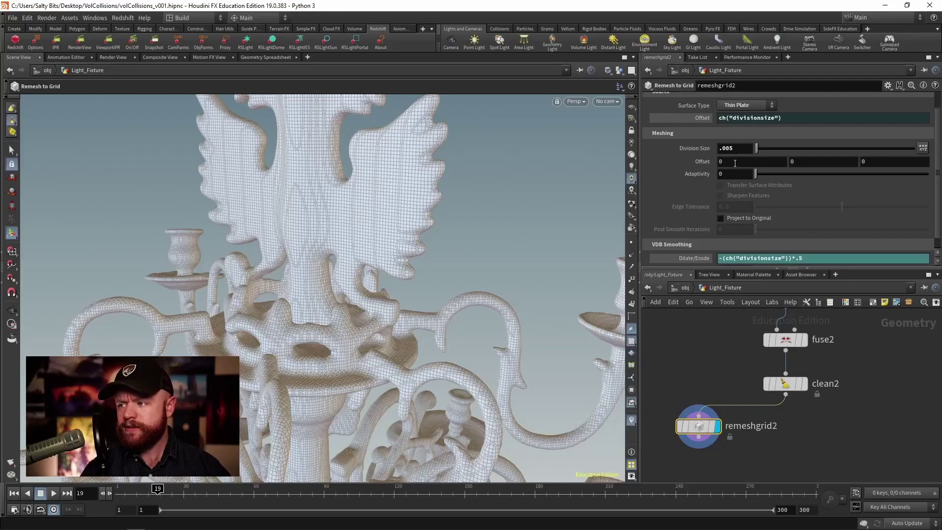
pyautogui.write('05')
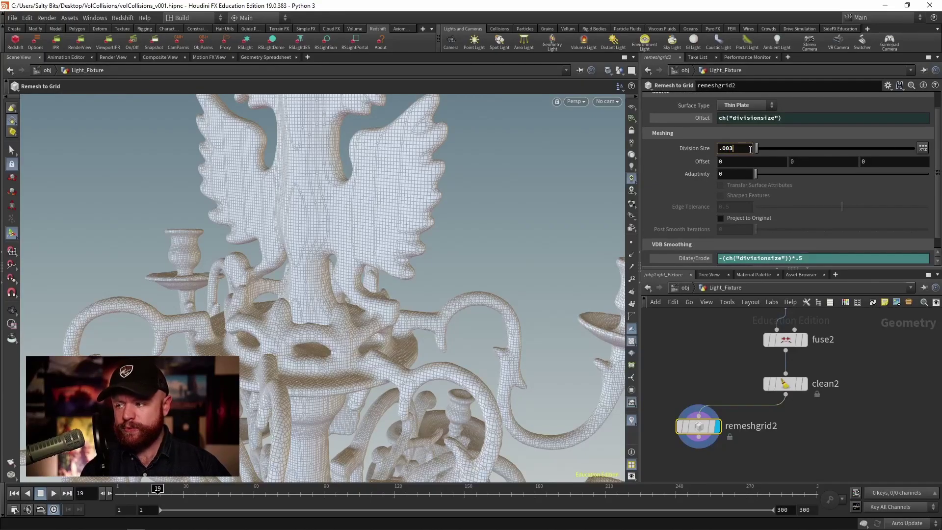
pyautogui.press('Return')
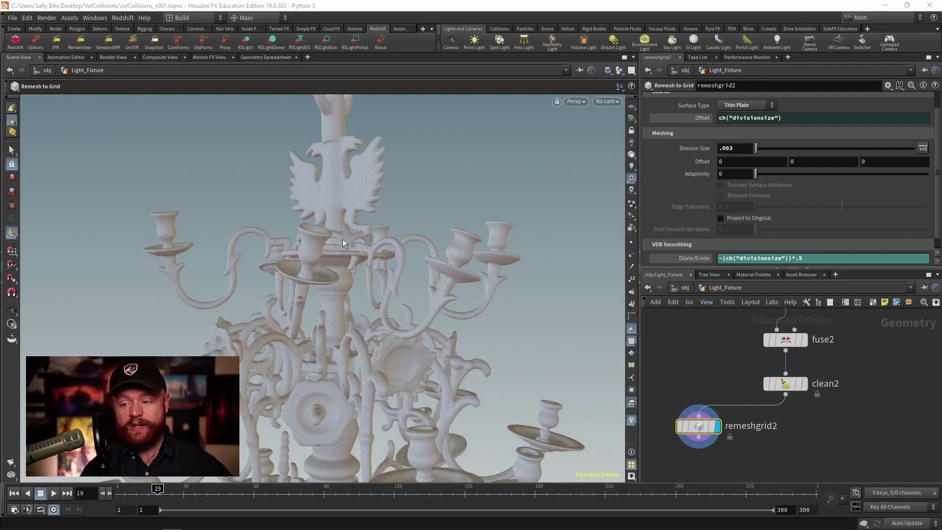
# Examine the refined mesh up close on the chandelier's arms, upper stem and hanging ring.
pyautogui.press('space')
pyautogui.moveTo(343, 242); pyautogui.dragTo(347, 290, button='right')
pyautogui.moveTo(348, 290); pyautogui.dragTo(319, 298)
pyautogui.moveTo(319, 298); pyautogui.dragTo(304, 394, button='middle')
pyautogui.moveTo(265, 223); pyautogui.dragTo(242, 267, button='middle')
pyautogui.moveTo(242, 267); pyautogui.dragTo(308, 295, button='right')
pyautogui.moveTo(307, 295); pyautogui.dragTo(290, 332)
pyautogui.moveTo(311, 179); pyautogui.dragTo(280, 345, button='middle')
pyautogui.moveTo(314, 231); pyautogui.dragTo(299, 339, button='middle')
pyautogui.moveTo(299, 338); pyautogui.dragTo(265, 305)
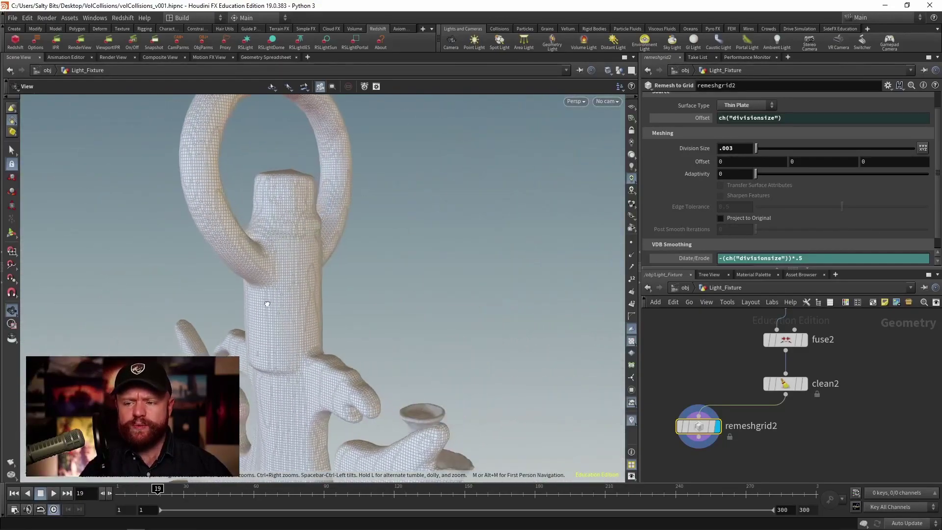
pyautogui.moveTo(287, 241); pyautogui.dragTo(293, 299, button='middle')
pyautogui.moveTo(292, 299); pyautogui.dragTo(280, 296, button='right')
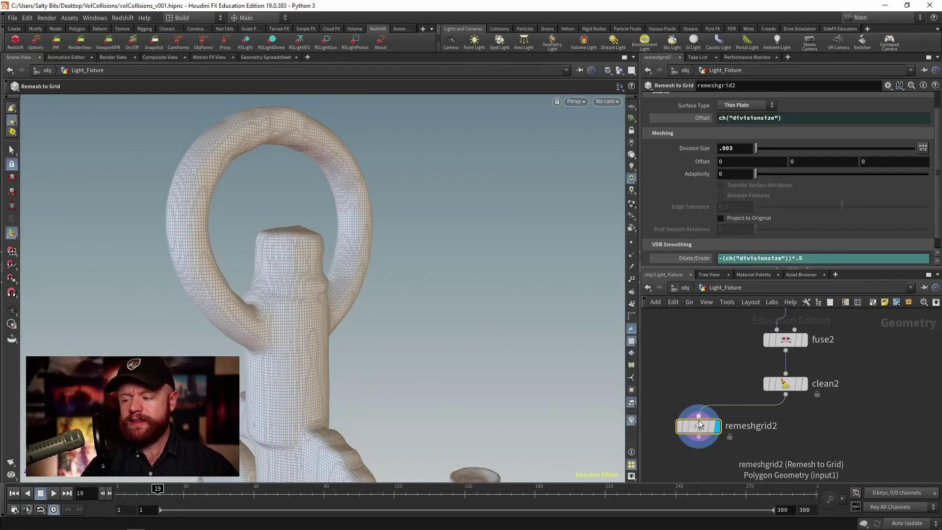
# Move the remesh node directly below the clean node in the network.
pyautogui.moveTo(704, 426)
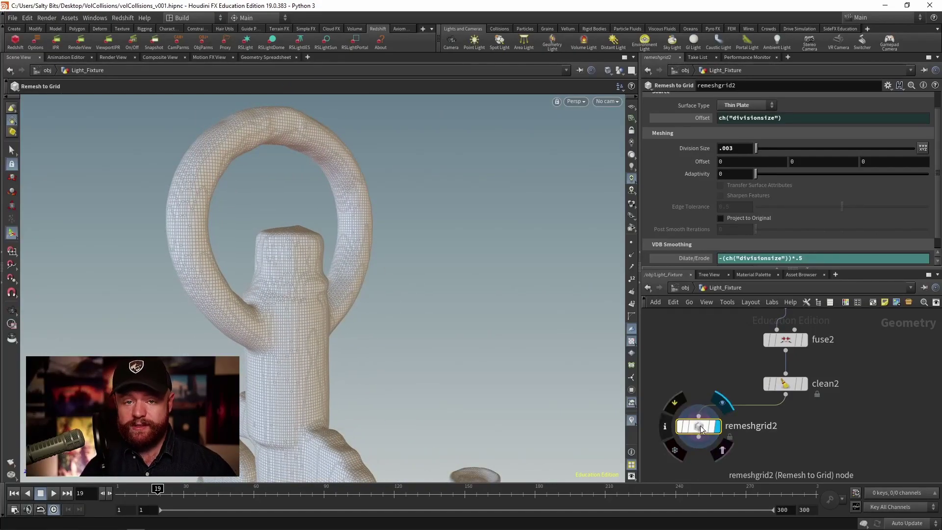
pyautogui.moveTo(702, 430); pyautogui.dragTo(712, 384, button='middle')
pyautogui.moveTo(711, 381); pyautogui.dragTo(797, 385)
# Add a PolyReduce node below the remesh node with Percent To Keep at 10, feed it the remesh output and display it.
pyautogui.press('Tab')
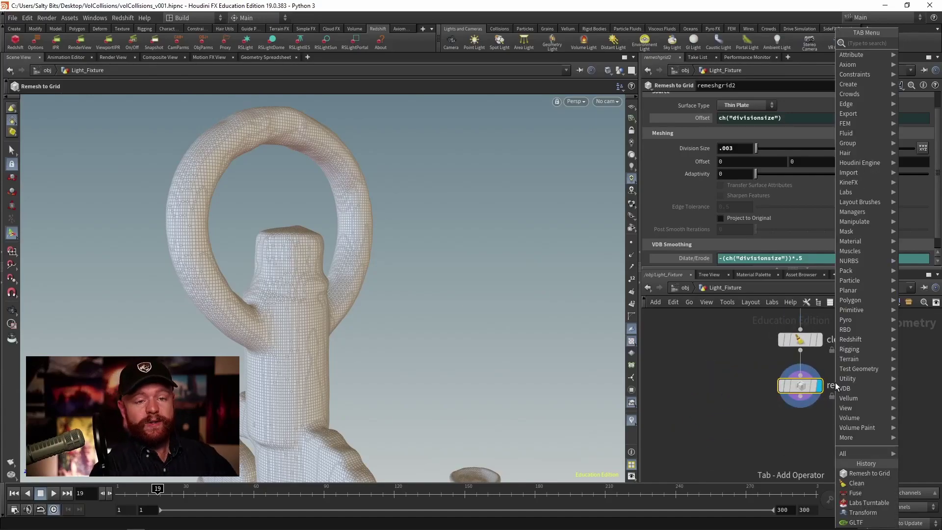
pyautogui.write('poly re')
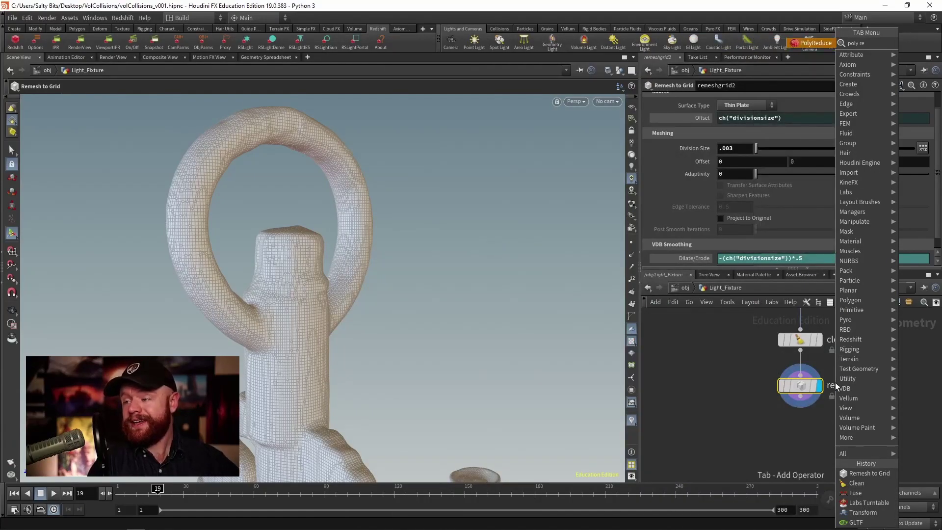
pyautogui.press('Return')
pyautogui.click(748, 431)
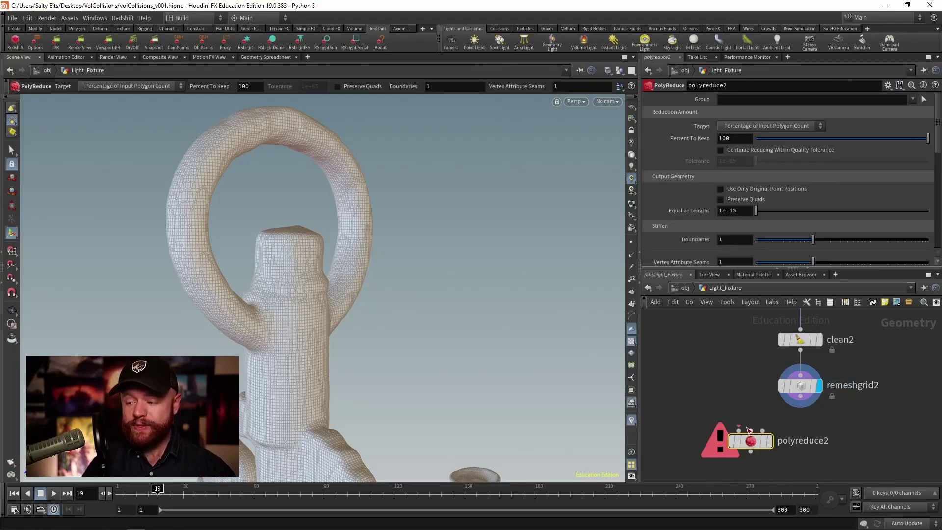
pyautogui.moveTo(731, 139); pyautogui.dragTo(709, 137)
pyautogui.write('10')
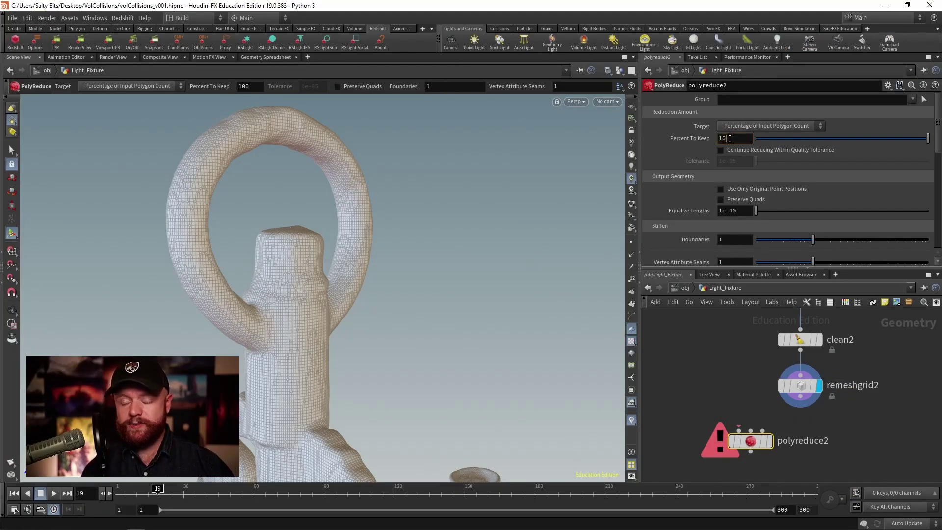
pyautogui.press('Return')
pyautogui.moveTo(800, 407); pyautogui.dragTo(776, 438)
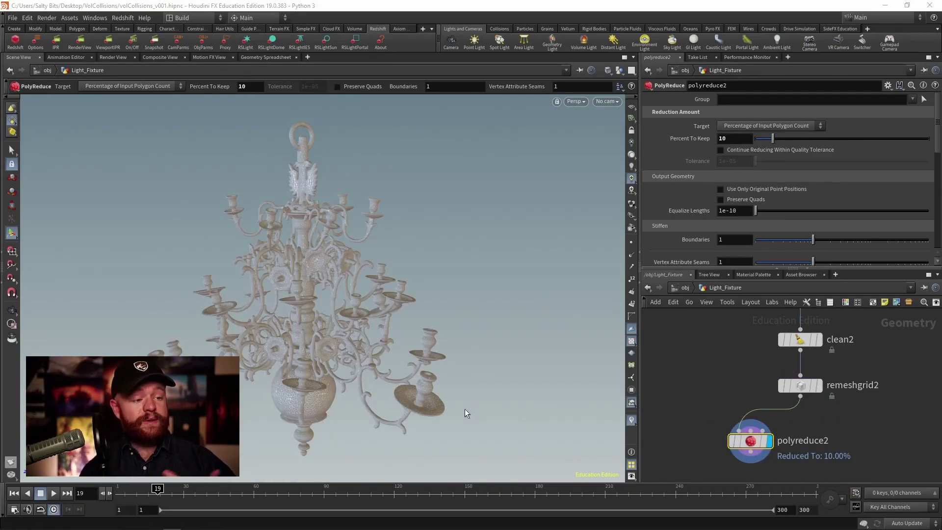
# Check the PolyReduce node's geometry information, and add a displayed Clean node after it.
pyautogui.middleClick(750, 441)
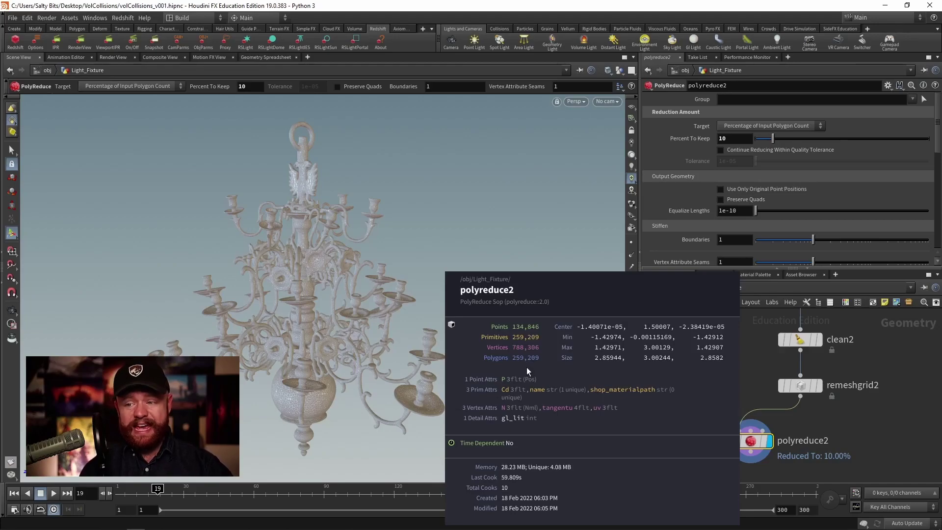
pyautogui.moveTo(534, 364); pyautogui.dragTo(531, 368, button='middle')
pyautogui.moveTo(698, 391); pyautogui.dragTo(695, 362, button='middle')
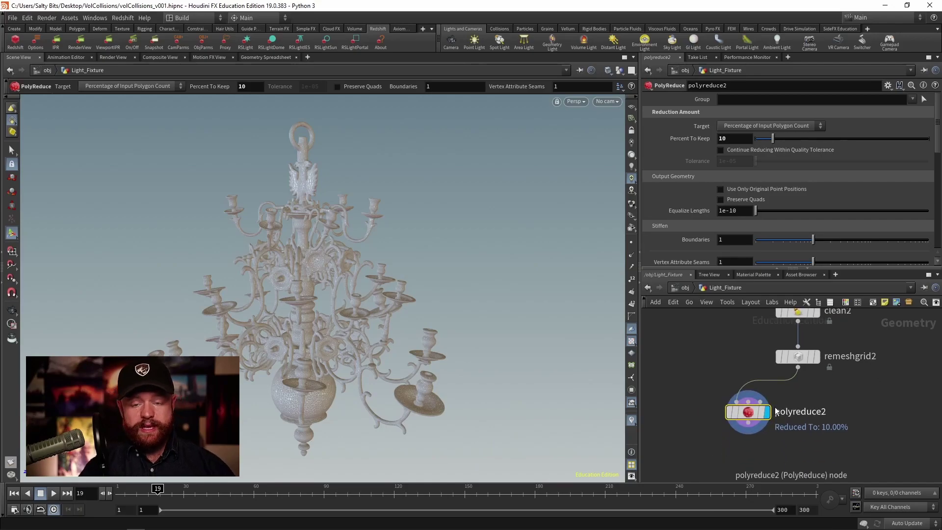
pyautogui.press('Tab')
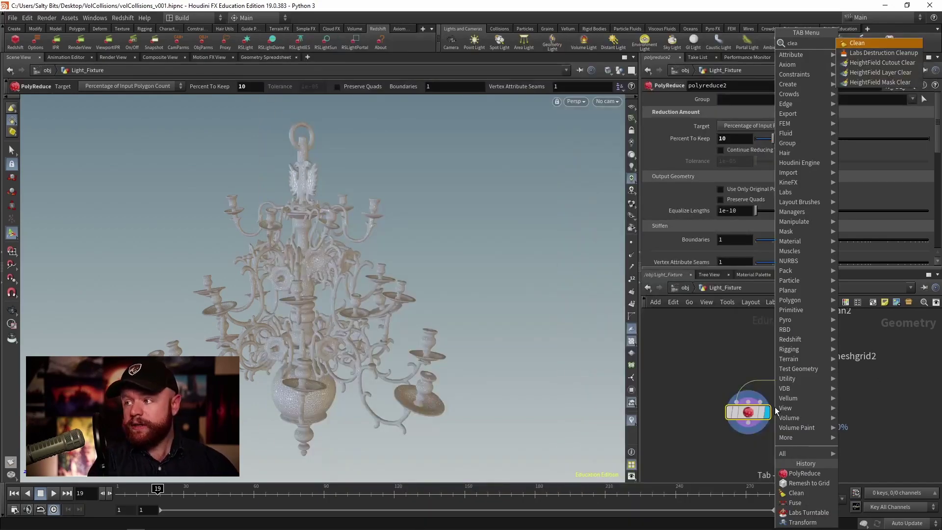
pyautogui.press('Escape')
pyautogui.press('Return')
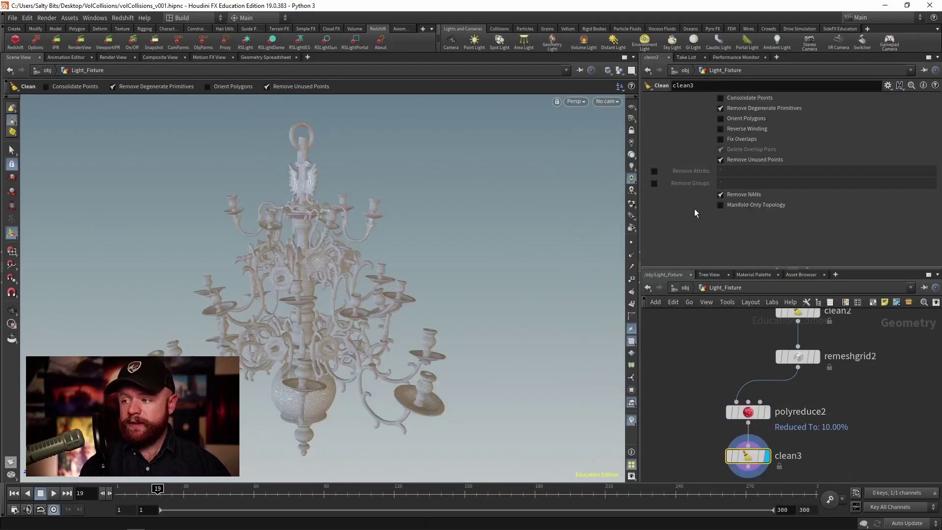
# Check the reduced mesh's attributes, and enable Remove Attribs and Remove Groups with * on the new clean node.
pyautogui.middleClick(741, 413)
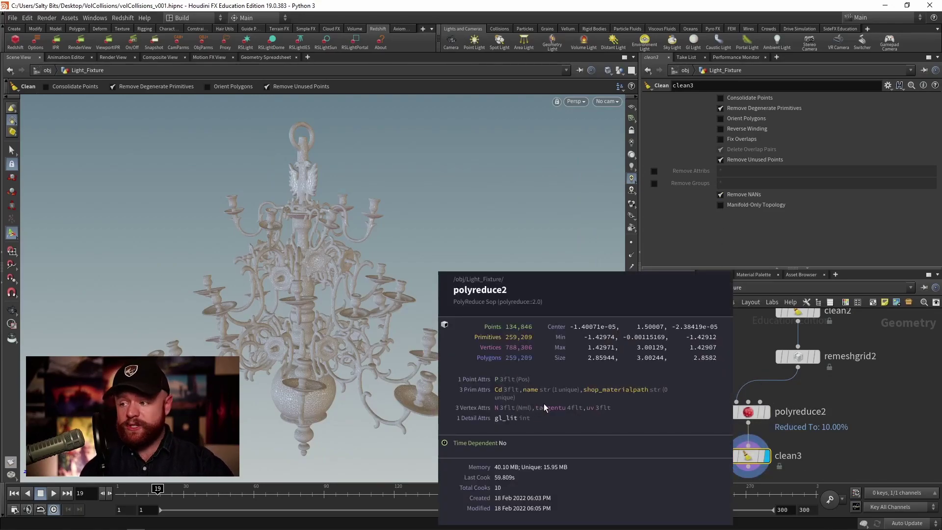
pyautogui.click(654, 171)
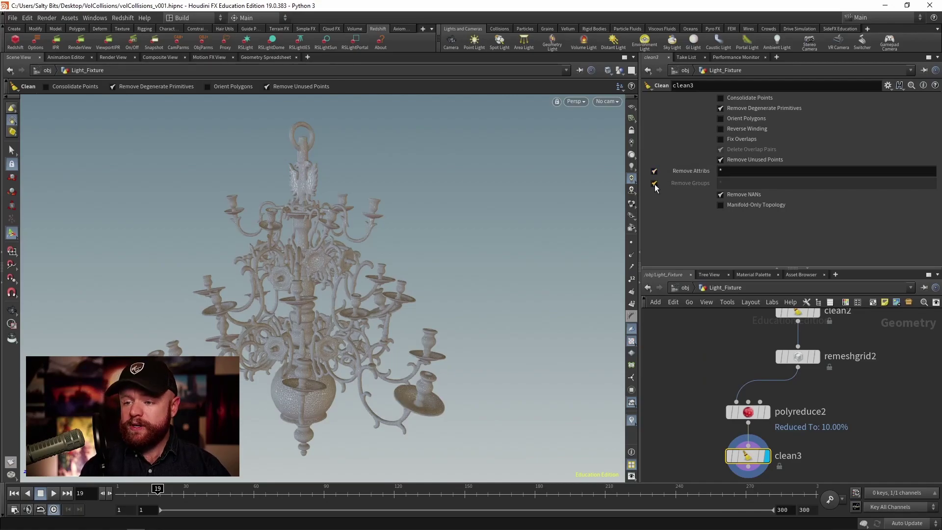
pyautogui.click(655, 184)
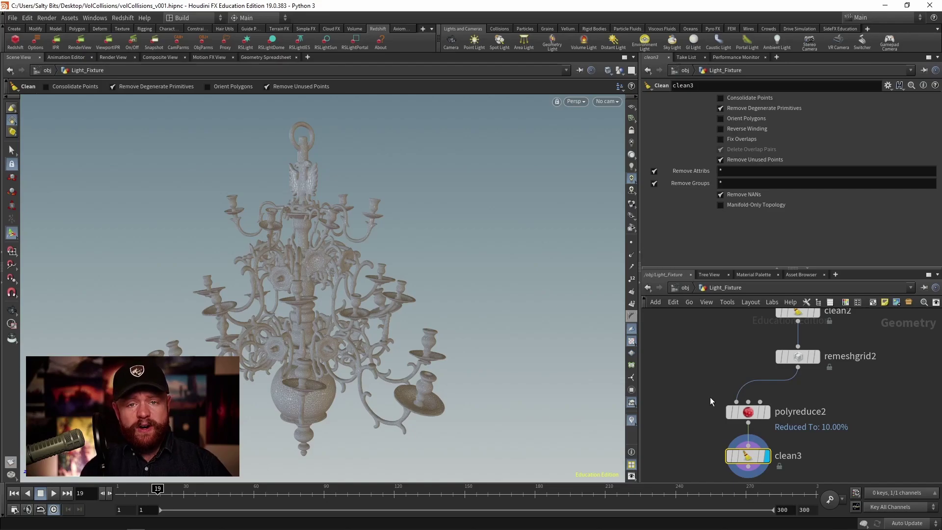
# Add a Normal node after the new clean node and set its Cusp Angle to 180.
pyautogui.press('Tab')
pyautogui.write('normal')
pyautogui.press('Return')
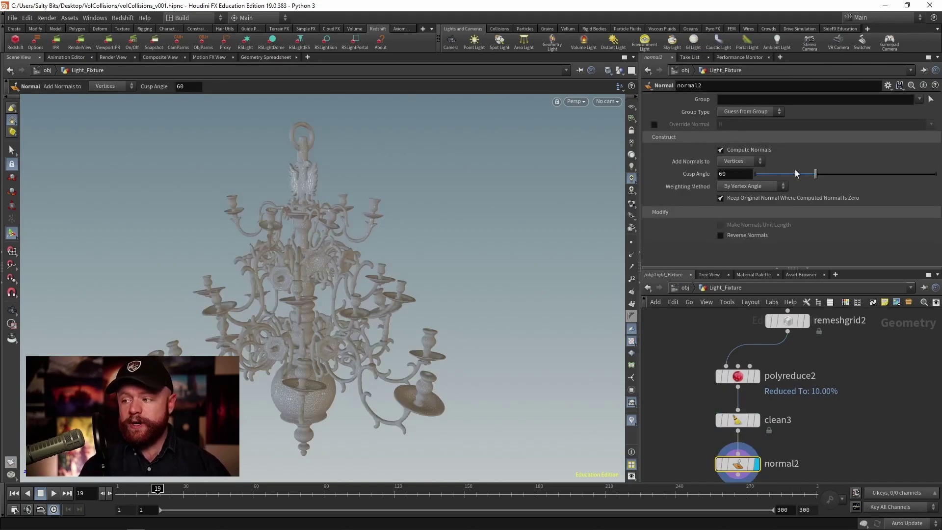
pyautogui.moveTo(805, 175); pyautogui.dragTo(935, 175)
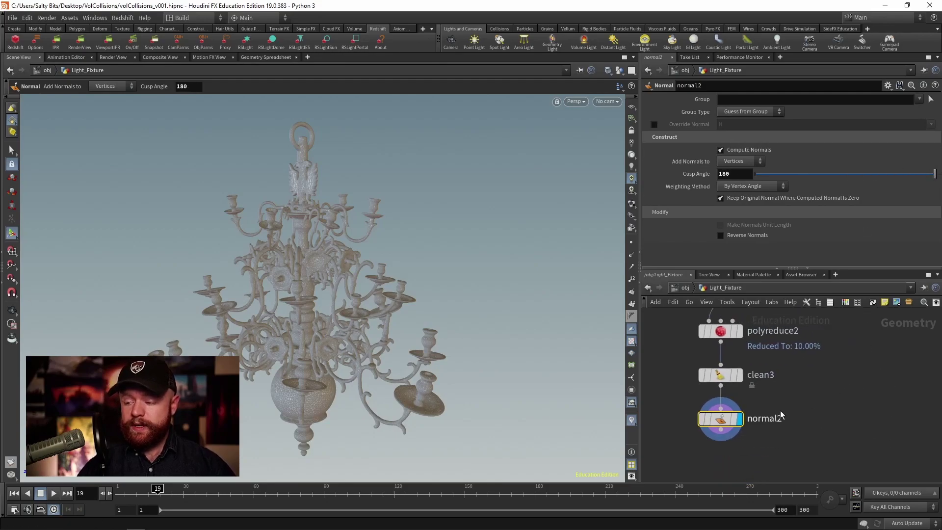
# Add a Labs UV Transfer node and place it below the last Normal node.
pyautogui.moveTo(763, 428)
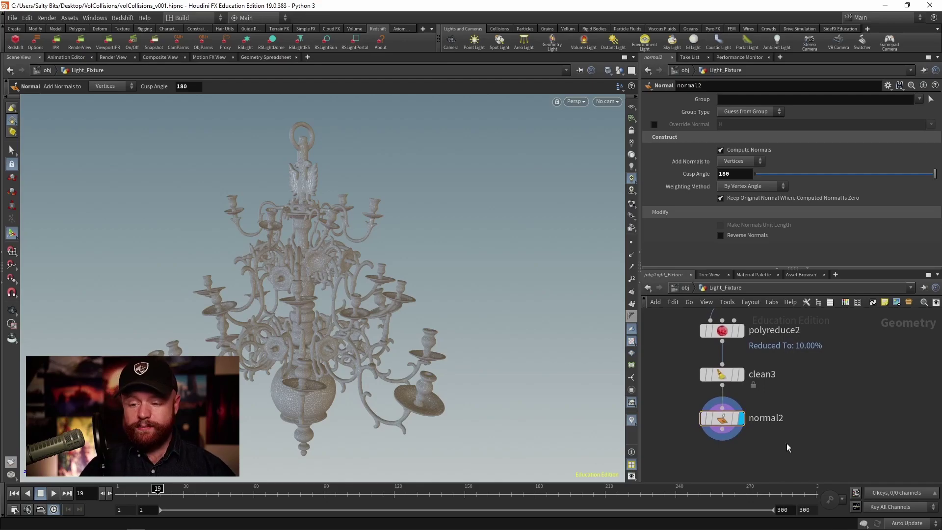
pyautogui.press('Tab')
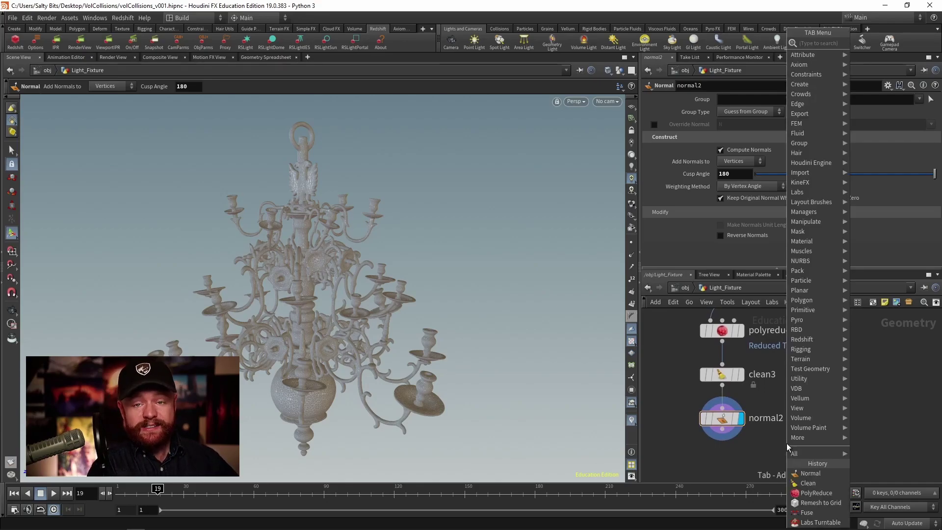
pyautogui.write('labs uv')
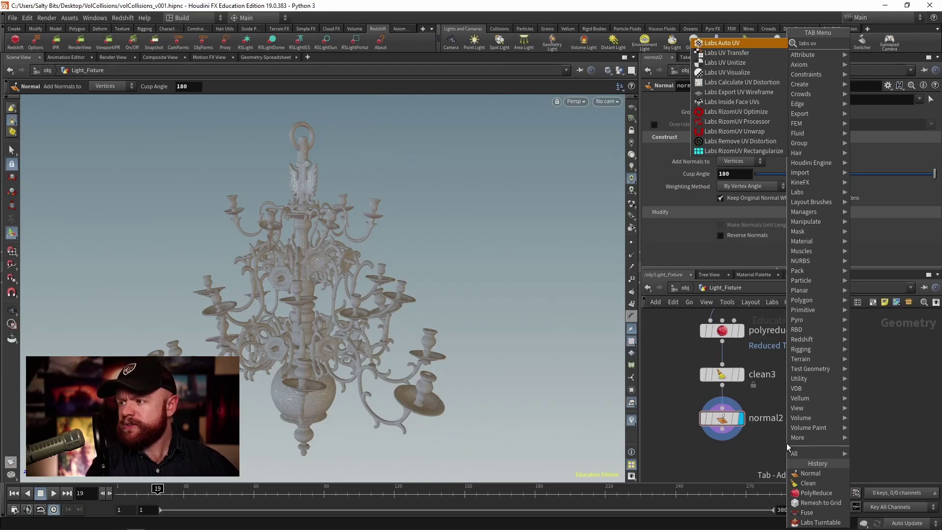
pyautogui.press('Down')
pyautogui.press('Down')
pyautogui.press('Up')
pyautogui.press('Return')
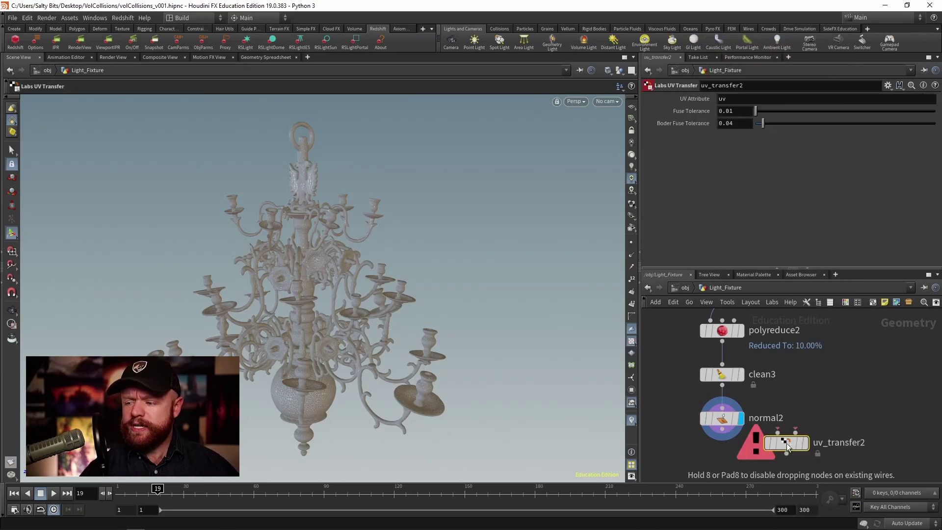
pyautogui.click(686, 461)
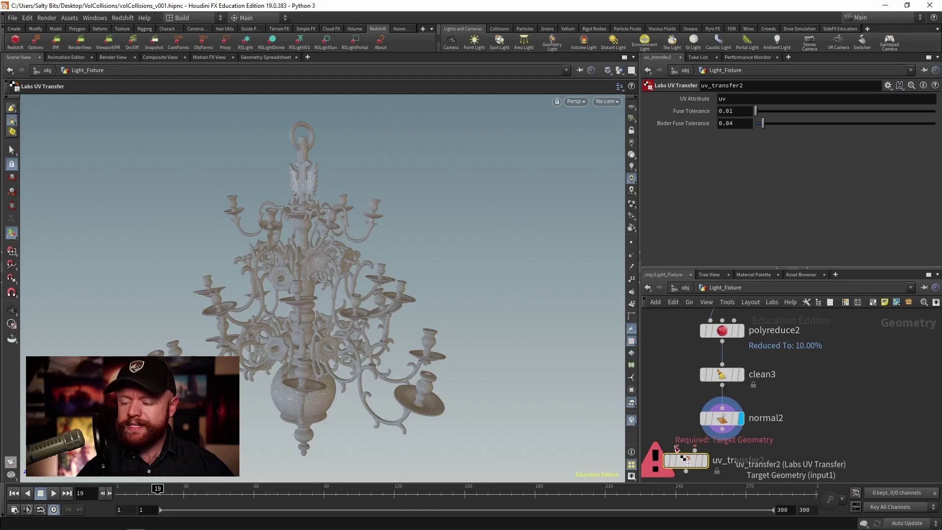
# Wire the Normal node in as the UV Transfer's target geometry and the Fuse node as its second input, and display the node.
pyautogui.click(677, 447)
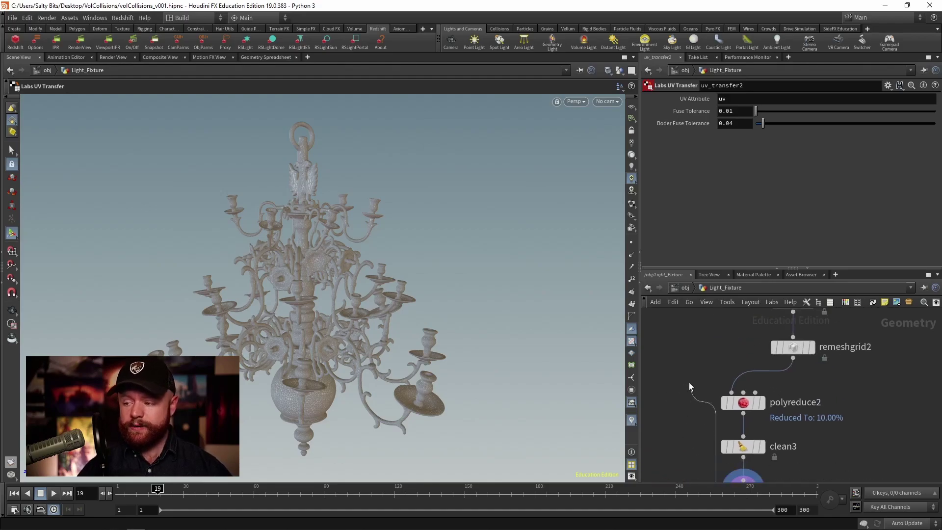
pyautogui.moveTo(689, 379); pyautogui.dragTo(687, 434, button='middle')
pyautogui.moveTo(708, 366); pyautogui.dragTo(662, 389, button='middle')
pyautogui.moveTo(699, 346); pyautogui.dragTo(697, 386, button='middle')
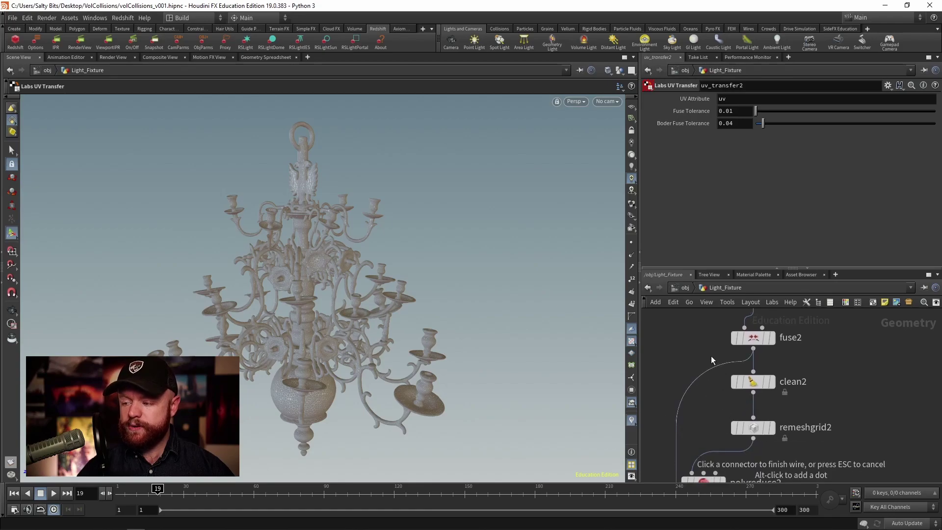
pyautogui.click(708, 355)
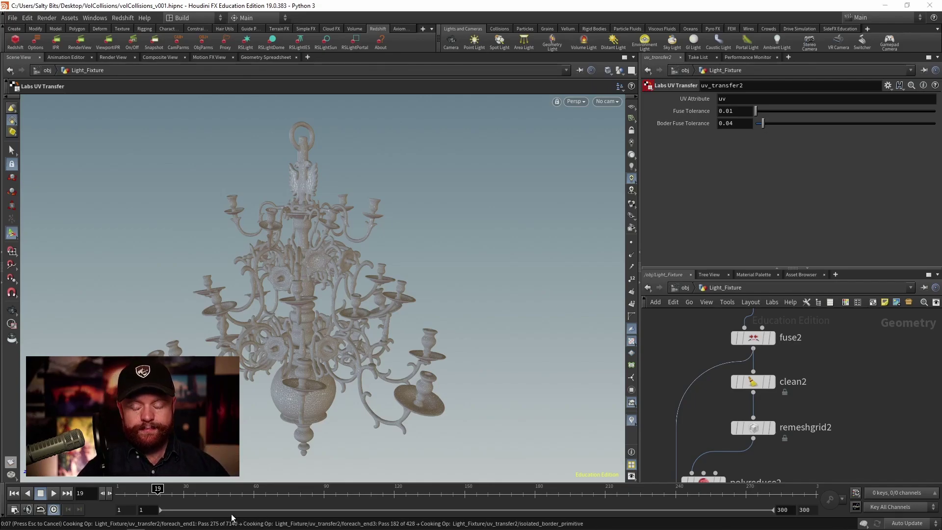
pyautogui.press('super')
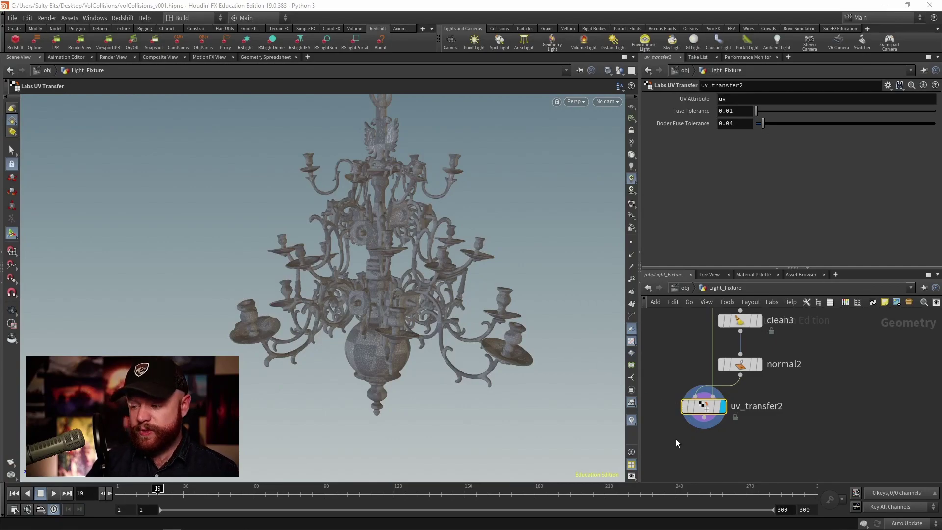
pyautogui.click(676, 439)
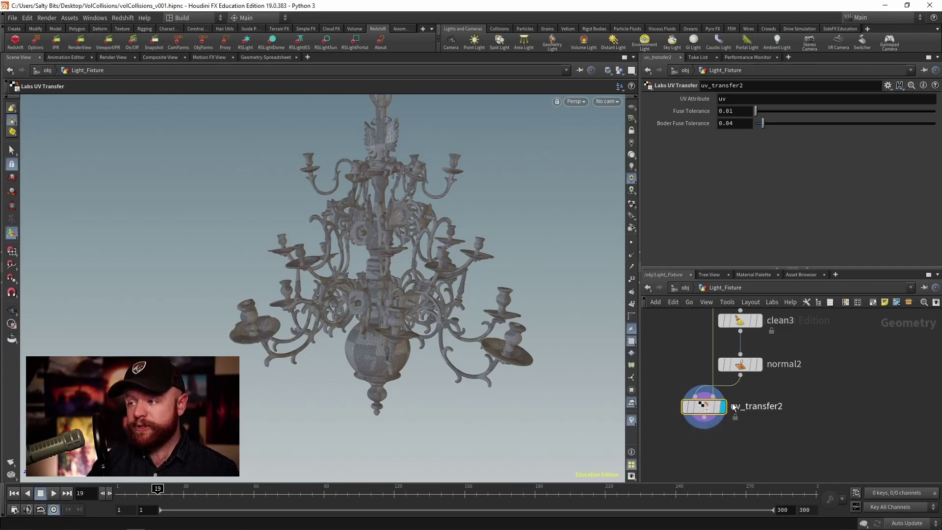
# Turn on material display for the scene view and examine the textures on the chandelier's bowl, arms and crown.
pyautogui.click(631, 205)
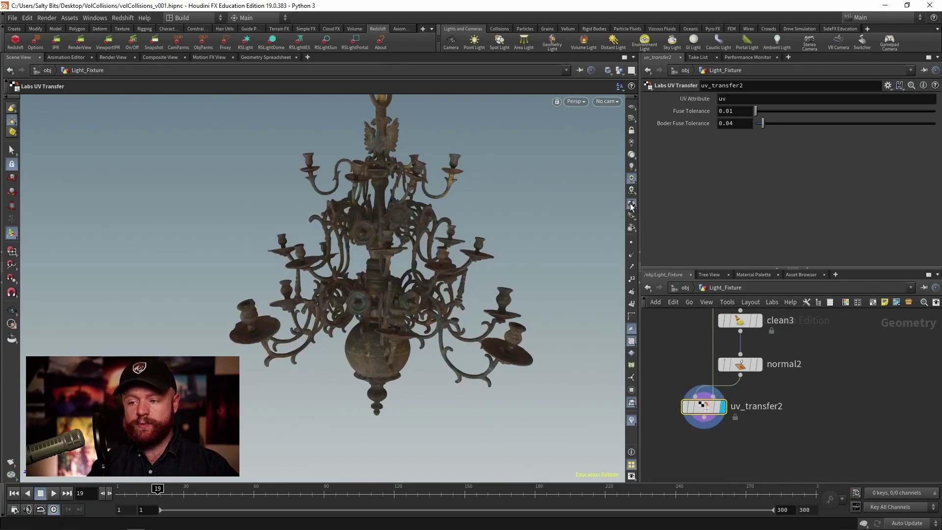
pyautogui.keyDown('alt'); pyautogui.moveTo(360, 338); pyautogui.dragTo(416, 343, button='right'); pyautogui.keyUp('alt')
pyautogui.keyDown('alt'); pyautogui.moveTo(416, 343); pyautogui.dragTo(436, 347); pyautogui.keyUp('alt')
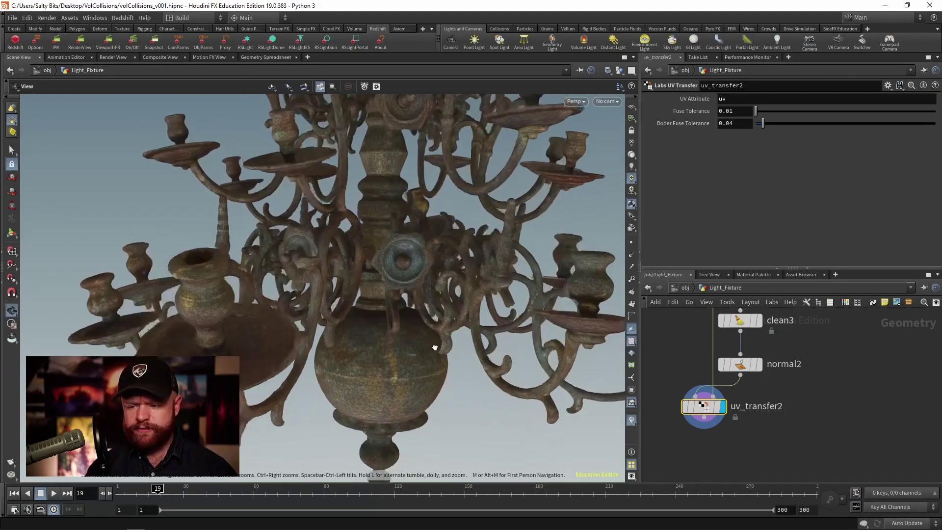
pyautogui.keyDown('alt'); pyautogui.moveTo(435, 347); pyautogui.dragTo(333, 418, button='middle'); pyautogui.keyUp('alt')
pyautogui.scroll(-8, 333, 418)
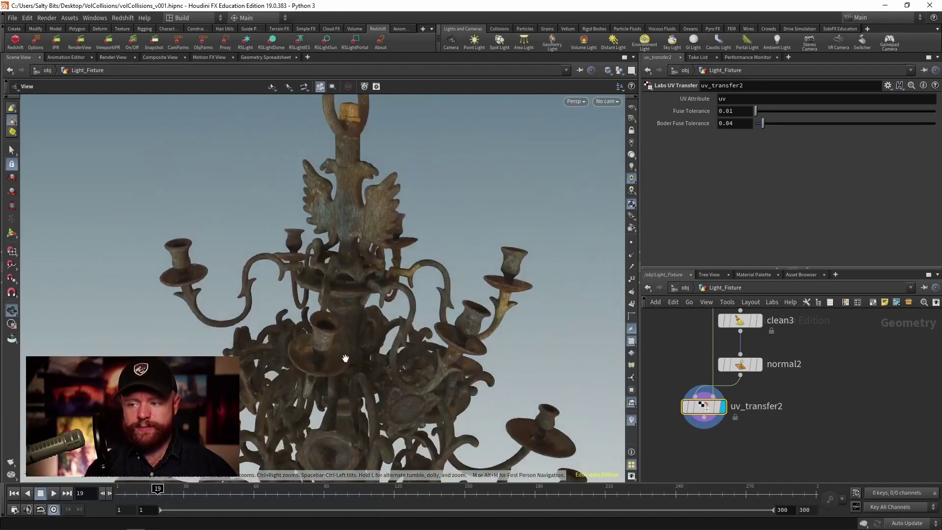
pyautogui.press('Return')
# Switch the viewport to the UV view and examine the layout of the transferred UV islands.
pyautogui.click(577, 101)
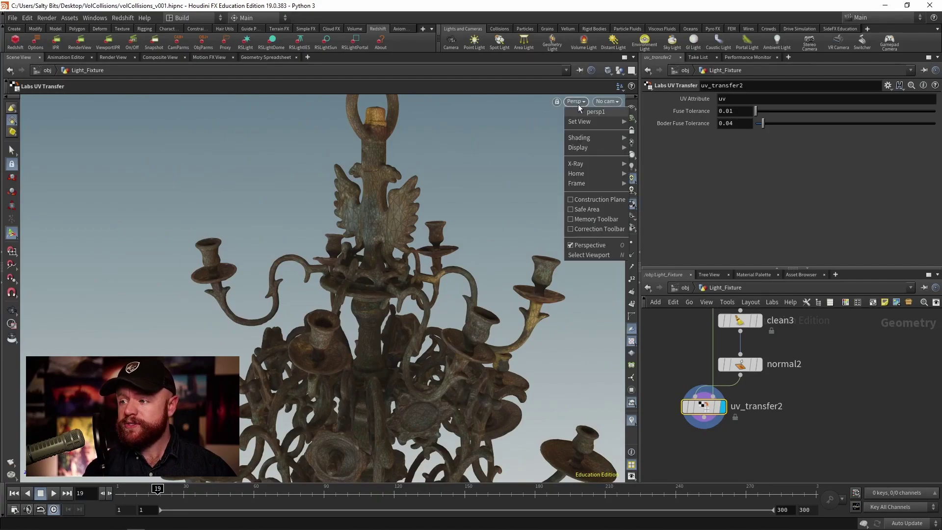
pyautogui.moveTo(618, 121)
pyautogui.click(647, 161)
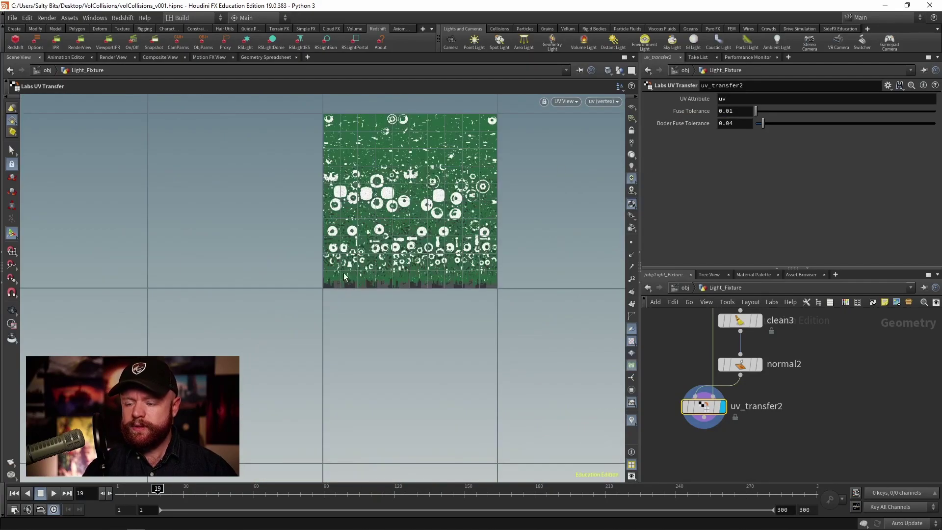
pyautogui.scroll(6, 426, 241)
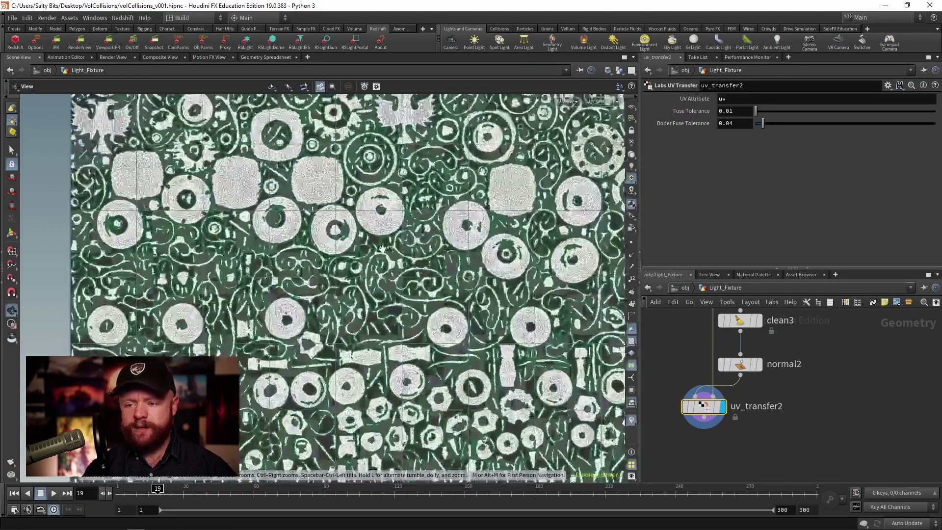
pyautogui.moveTo(382, 249); pyautogui.dragTo(391, 226, button='middle')
pyautogui.moveTo(357, 328); pyautogui.dragTo(319, 314, button='middle')
pyautogui.scroll(1, 332, 238)
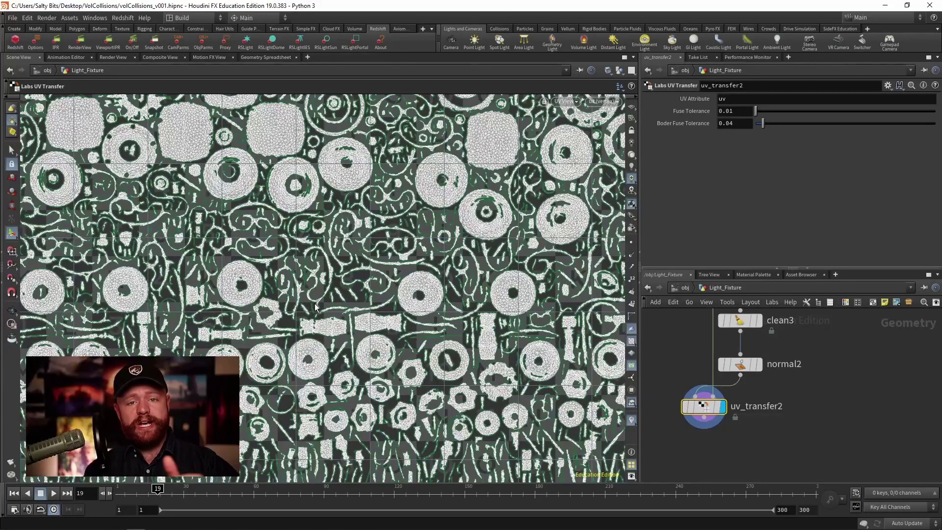
# Return the viewport to the perspective view with the whole chandelier in frame.
pyautogui.click(565, 101)
pyautogui.moveTo(582, 122)
pyautogui.click(631, 124)
pyautogui.moveTo(411, 360); pyautogui.dragTo(320, 329)
pyautogui.scroll(-5, 321, 329)
pyautogui.press('Escape')
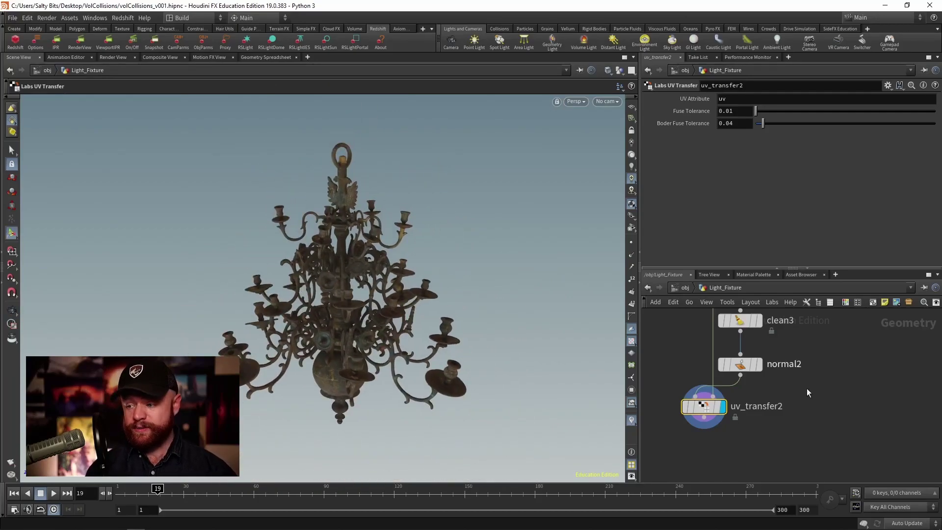
# Display the Fuse node's output and examine the original mesh up close around a lower candle holder.
pyautogui.press('Tab')
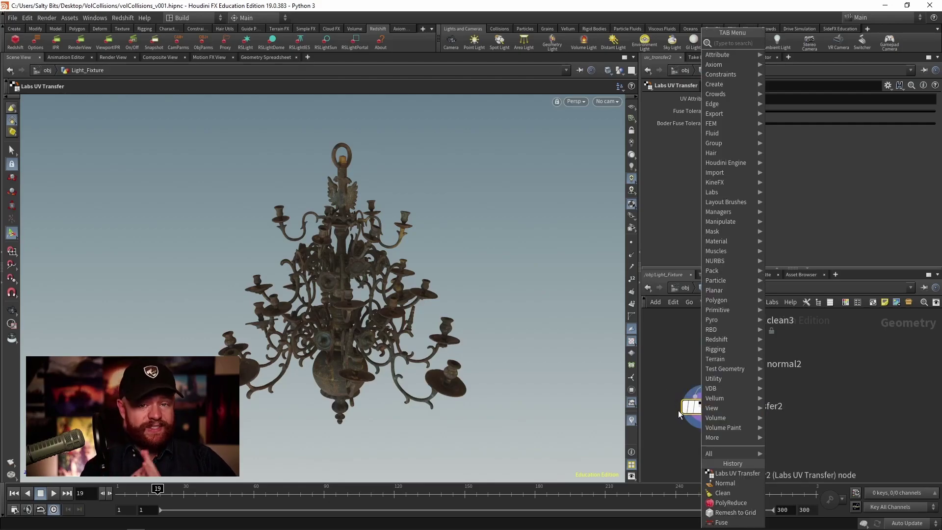
pyautogui.click(669, 394)
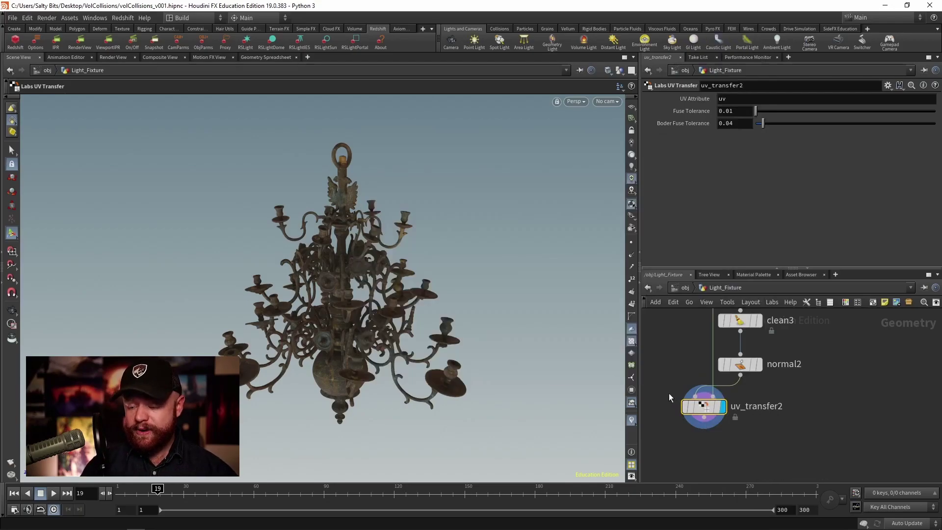
pyautogui.moveTo(678, 363); pyautogui.dragTo(679, 482, button='middle')
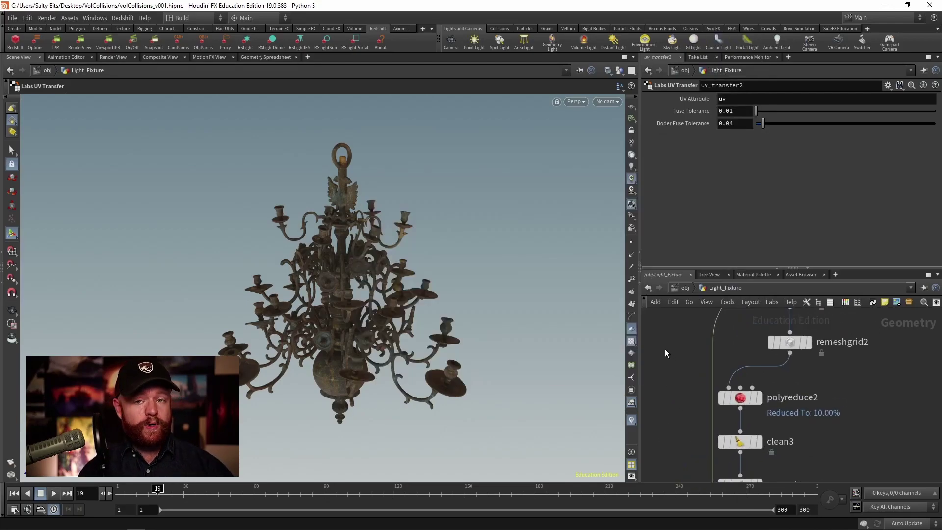
pyautogui.moveTo(666, 349); pyautogui.dragTo(649, 412, button='middle')
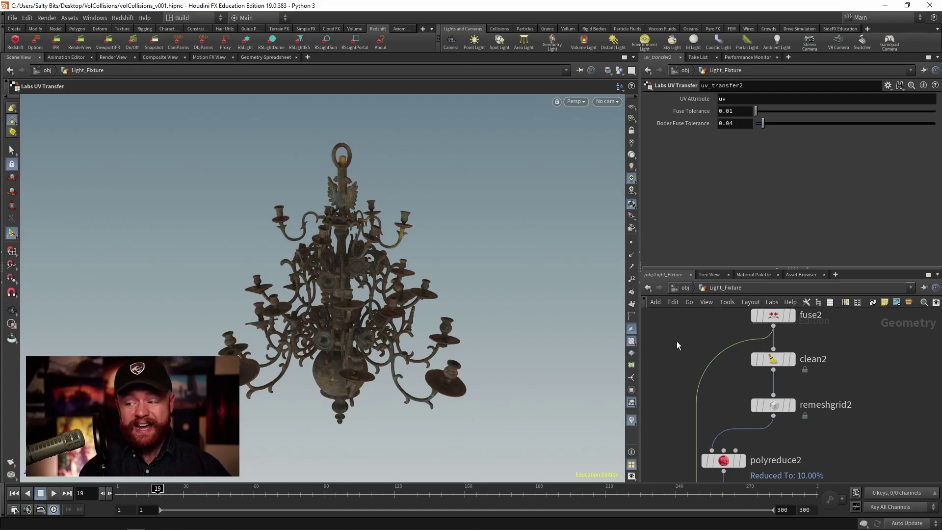
pyautogui.scroll(3, 678, 340)
pyautogui.moveTo(758, 385)
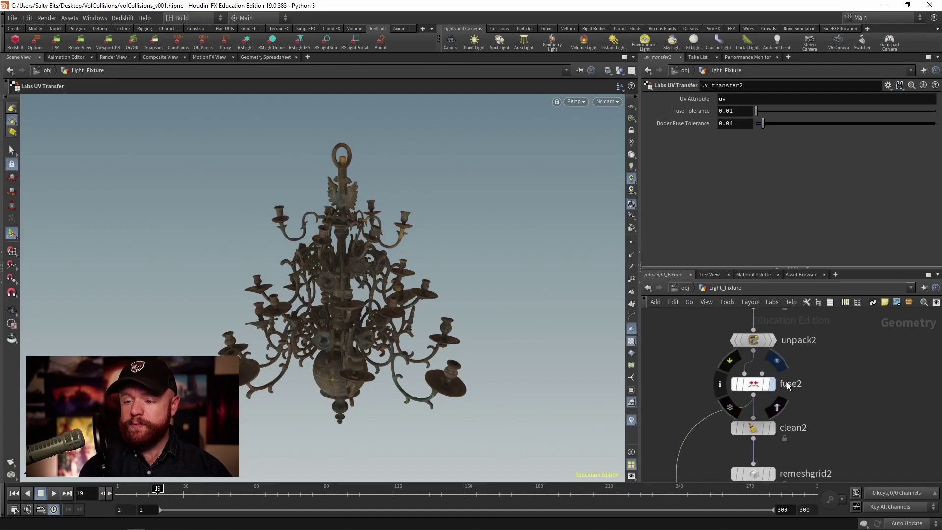
pyautogui.press('r')
pyautogui.click(752, 384)
pyautogui.moveTo(808, 458); pyautogui.dragTo(811, 410, button='middle')
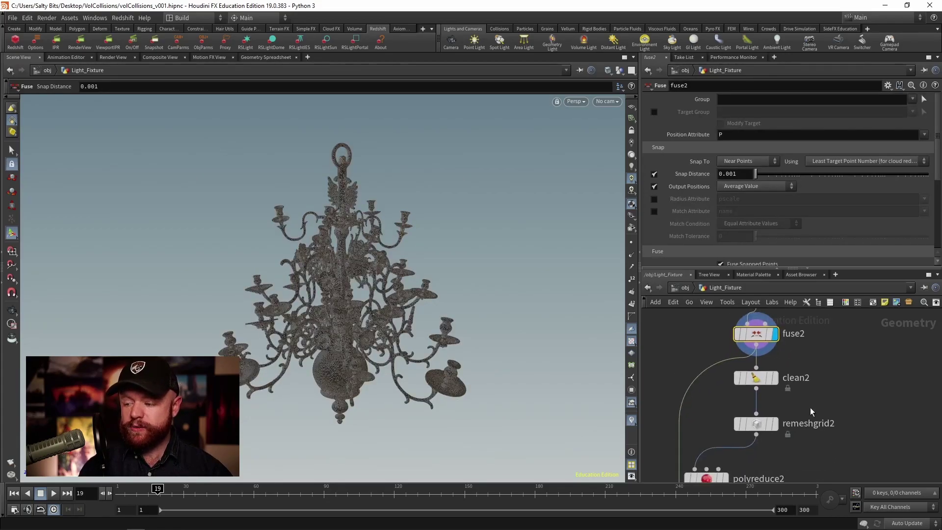
pyautogui.press('space')
pyautogui.moveTo(275, 298); pyautogui.dragTo(294, 339, button='right')
pyautogui.moveTo(295, 338); pyautogui.dragTo(311, 312, button='middle')
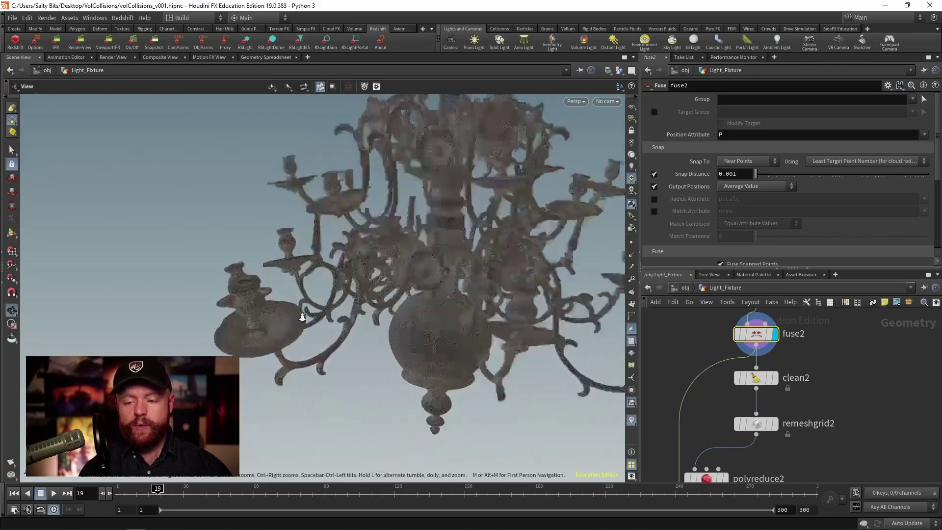
pyautogui.moveTo(311, 311); pyautogui.dragTo(369, 297, button='right')
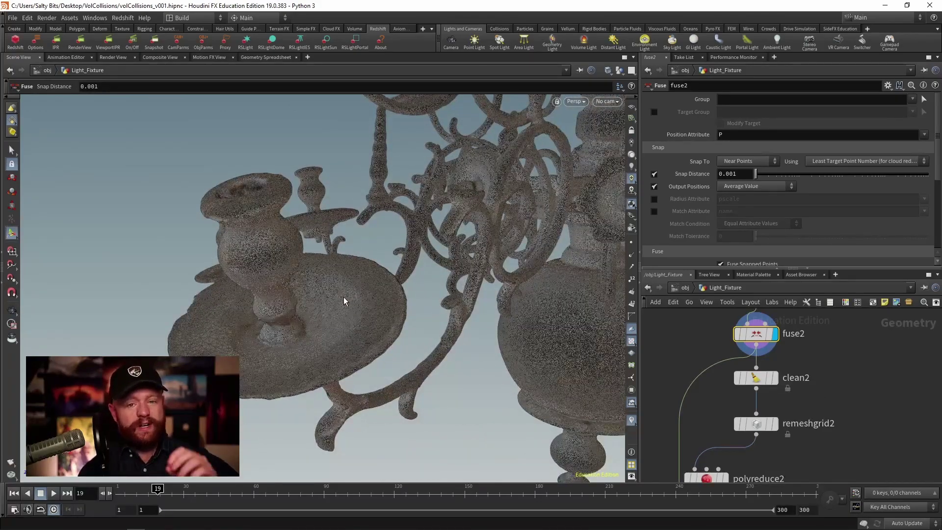
# Try a PolyFill node beside the Fuse node with Fill Mode set to Single Polygon, and delete it.
pyautogui.moveTo(847, 335); pyautogui.dragTo(779, 369, button='middle')
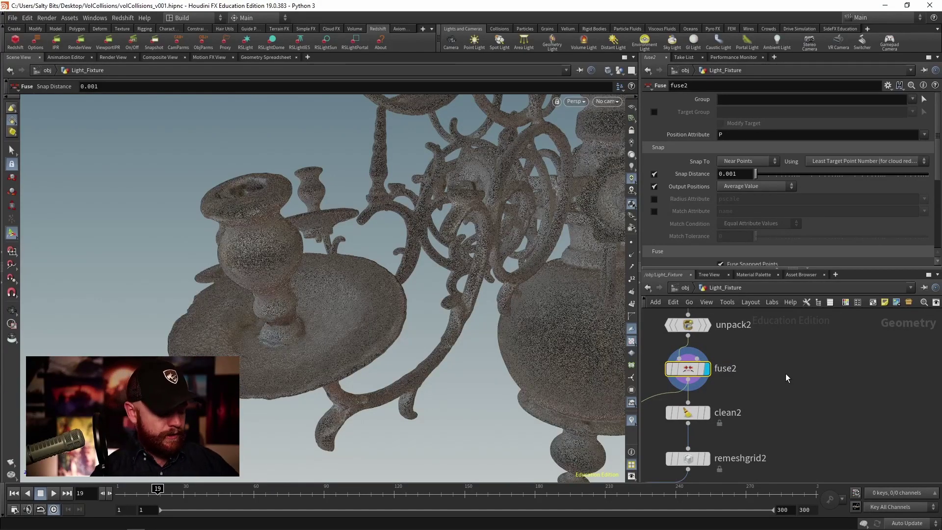
pyautogui.press('Tab')
pyautogui.write('poly f')
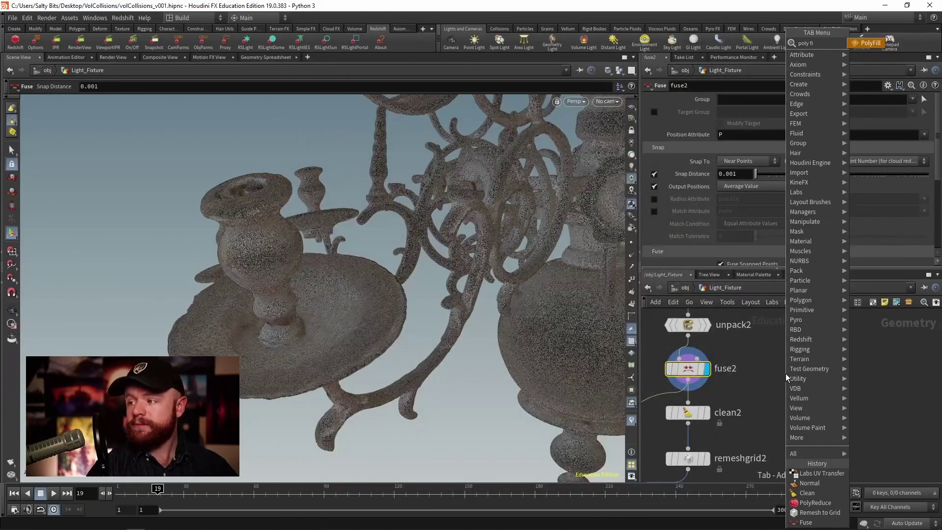
pyautogui.press('Return')
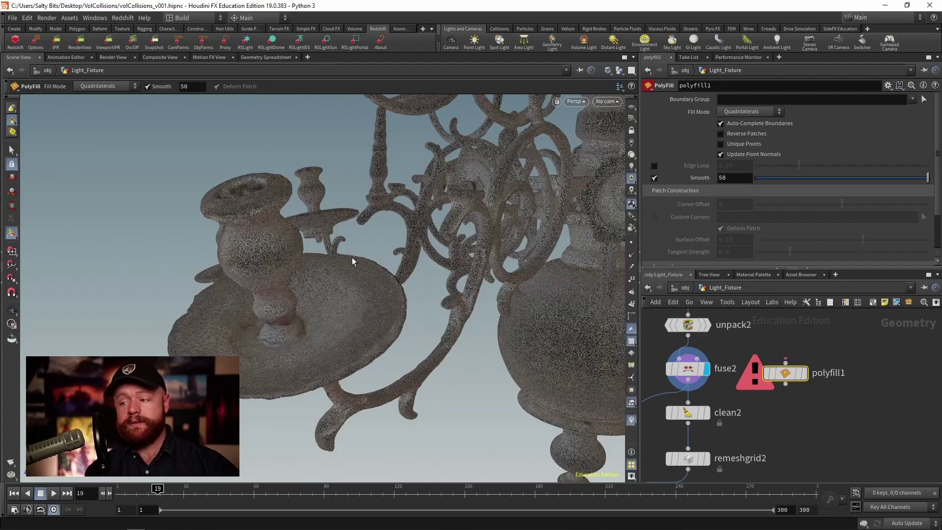
pyautogui.click(765, 114)
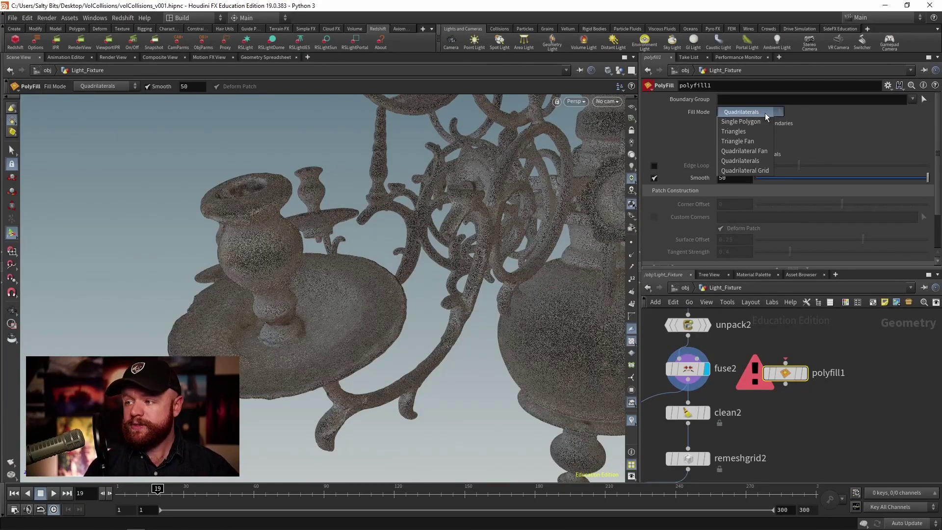
pyautogui.click(752, 124)
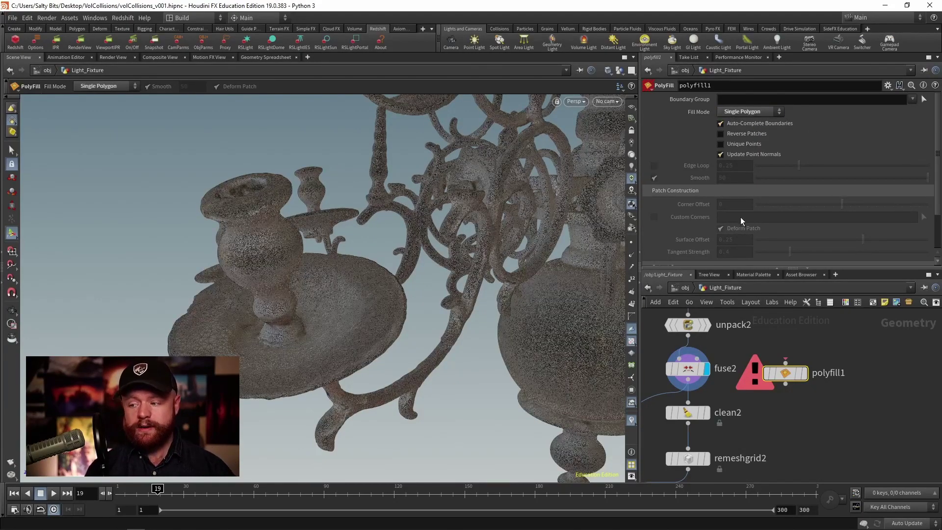
pyautogui.moveTo(785, 374); pyautogui.dragTo(805, 392)
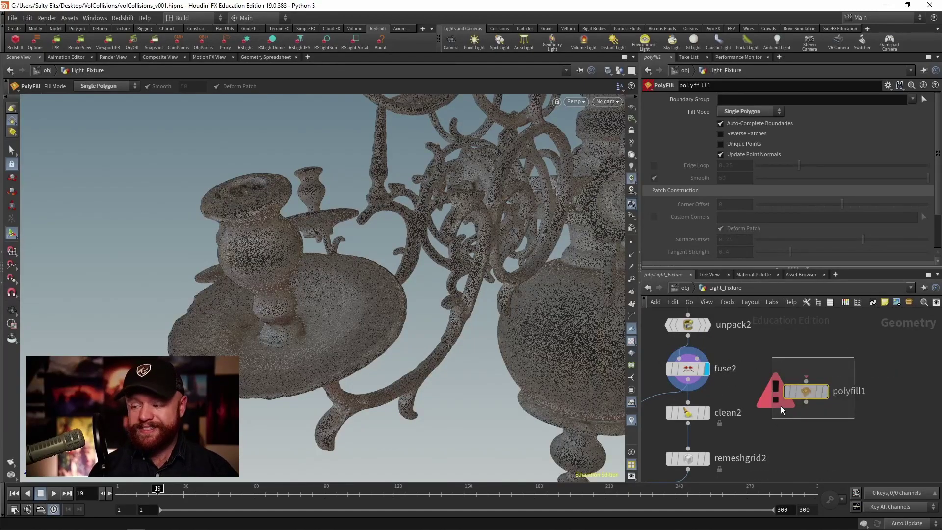
pyautogui.press('Delete')
# Display the UV Transfer node at the end of the network again.
pyautogui.scroll(-3, 774, 413)
pyautogui.moveTo(740, 429); pyautogui.dragTo(800, 355, button='middle')
pyautogui.scroll(5, 780, 408)
pyautogui.moveTo(735, 425); pyautogui.dragTo(804, 432, button='middle')
pyautogui.moveTo(804, 435); pyautogui.dragTo(783, 433)
pyautogui.click(726, 389)
# Add a File Cache node after the UV Transfer node and turn off Time Dependent Cache.
pyautogui.press('Tab')
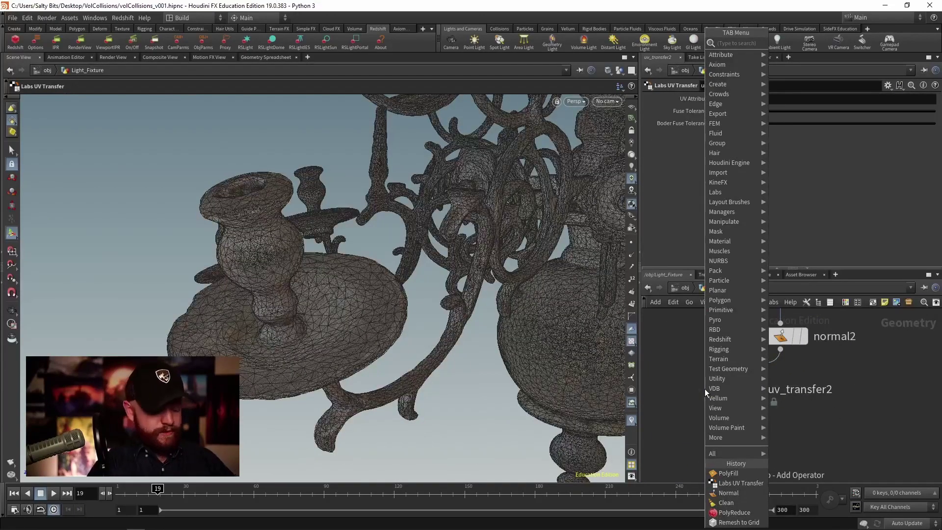
pyautogui.write('filec')
pyautogui.press('Return')
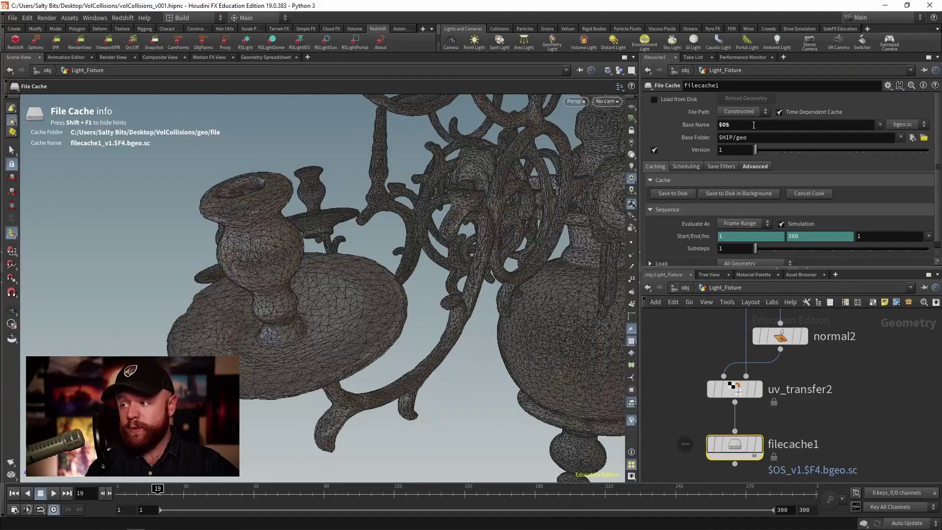
pyautogui.click(809, 111)
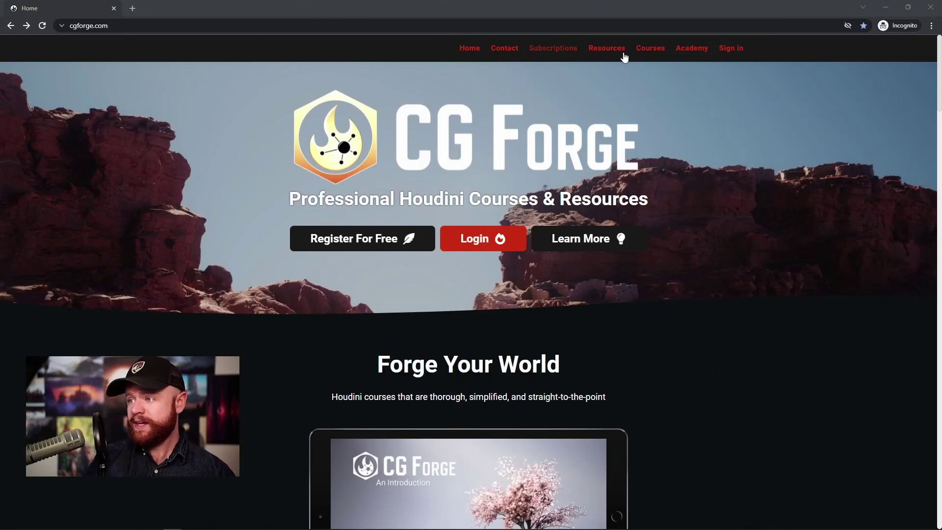
# Switch to the browser and open the Academy page of the CG Forge website.
pyautogui.click(692, 48)
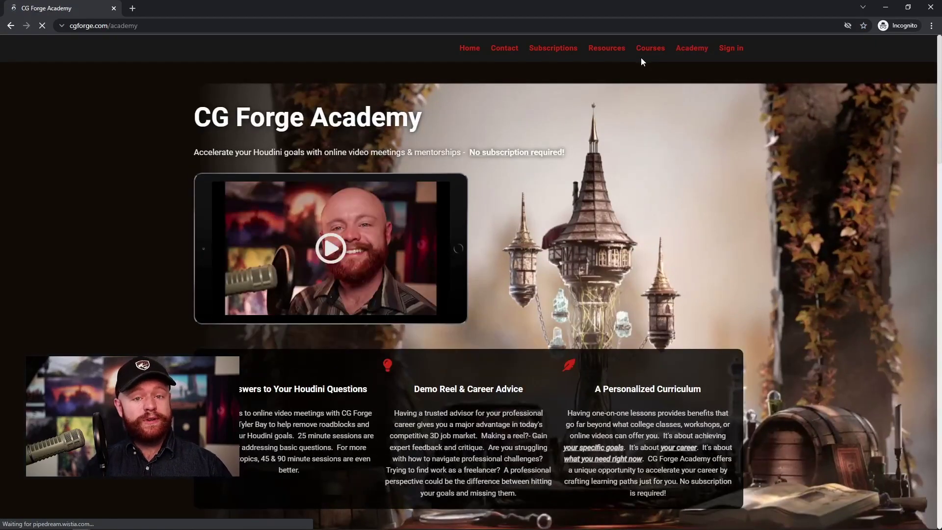